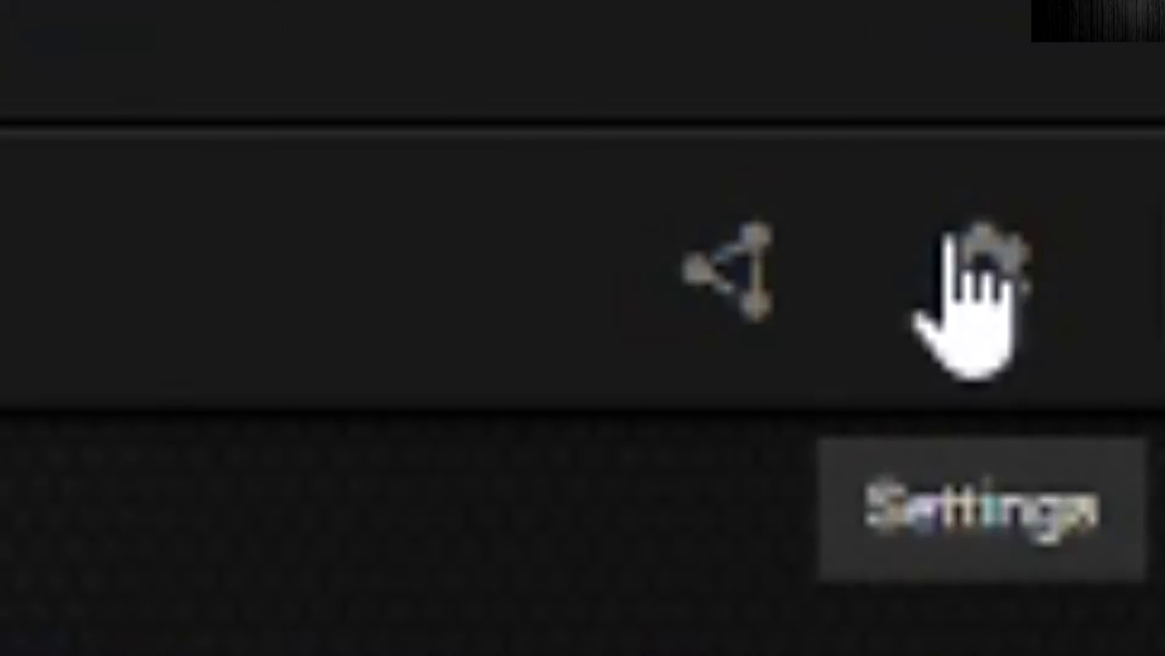
Open the GeForce Experience settings and turn on the Share feature
click(1010, 30)
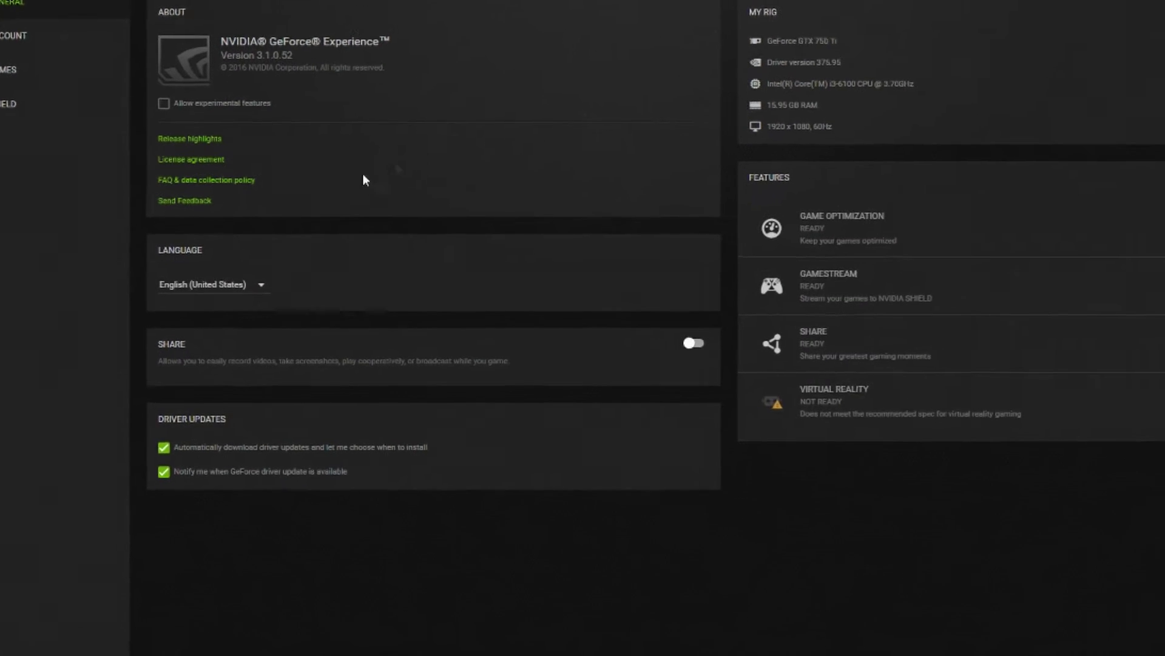
click(775, 332)
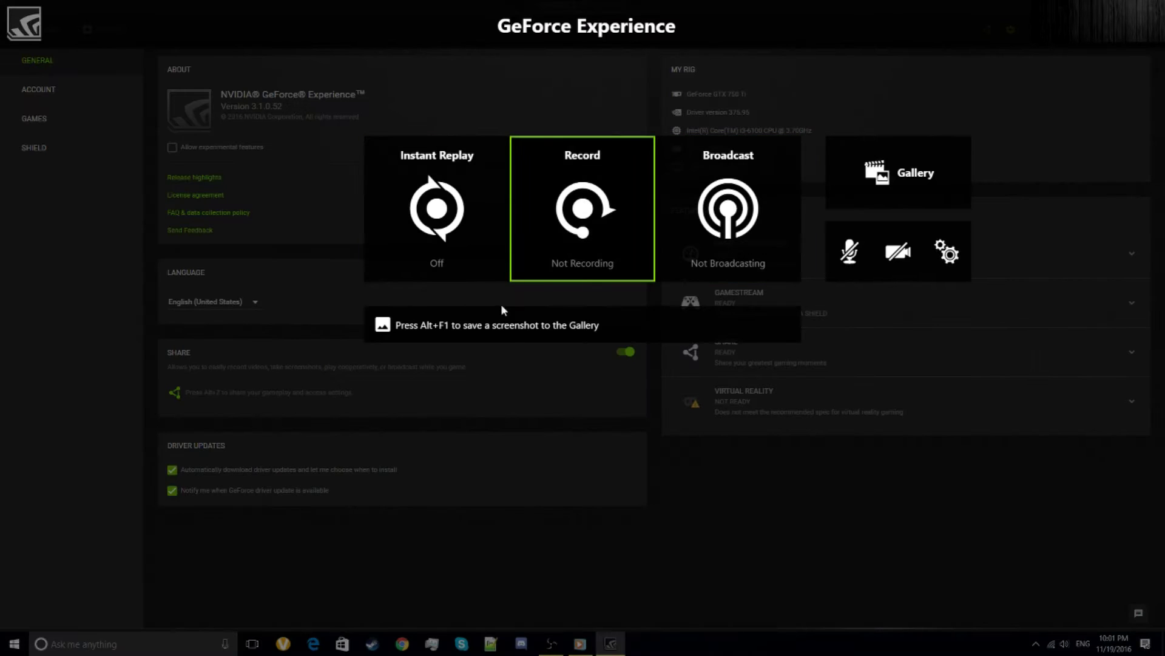
Examine the Instant Replay customization with Custom quality, including its frame rate and resolution choices, and leave without saving
click(476, 243)
click(460, 325)
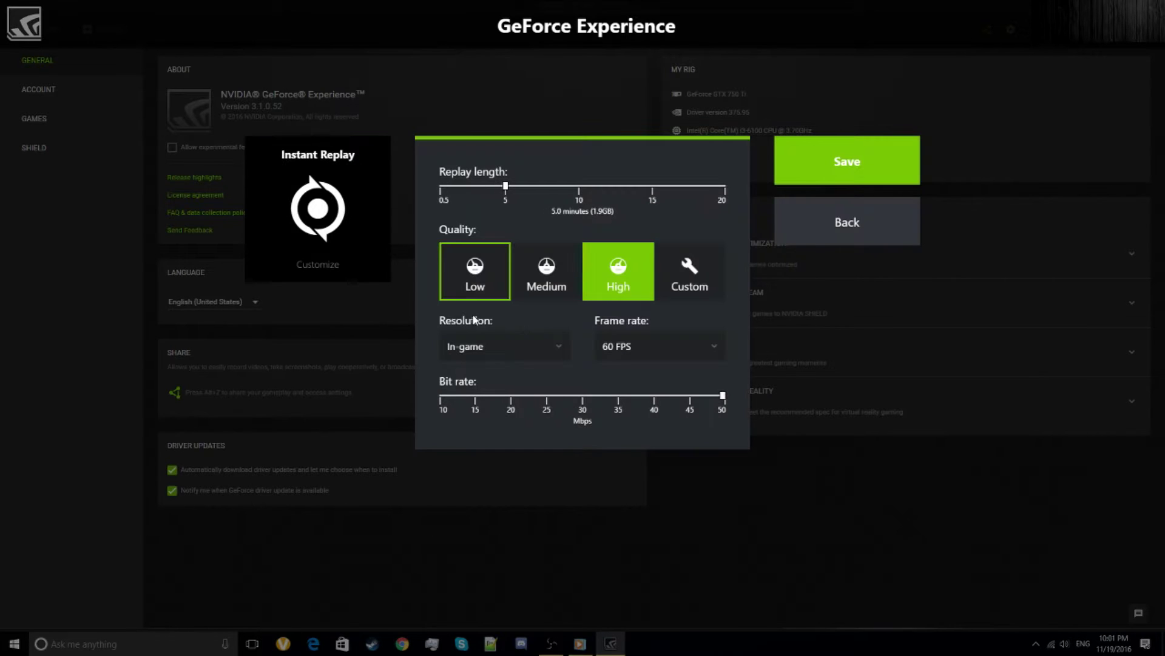
click(699, 278)
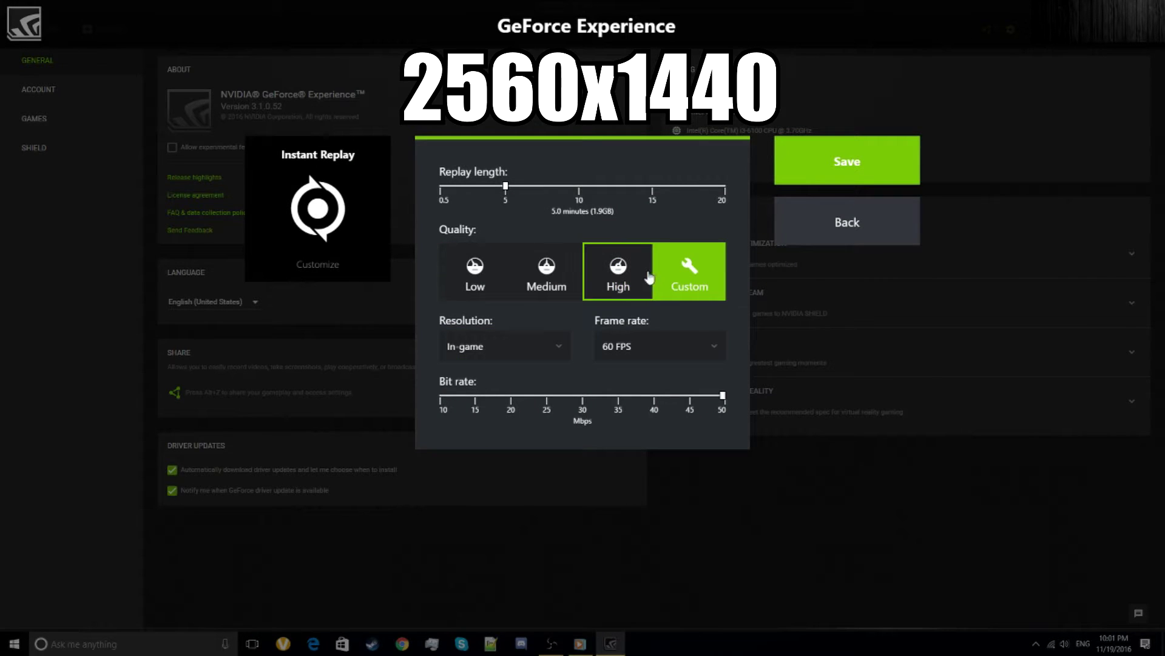
click(657, 352)
click(650, 355)
click(527, 345)
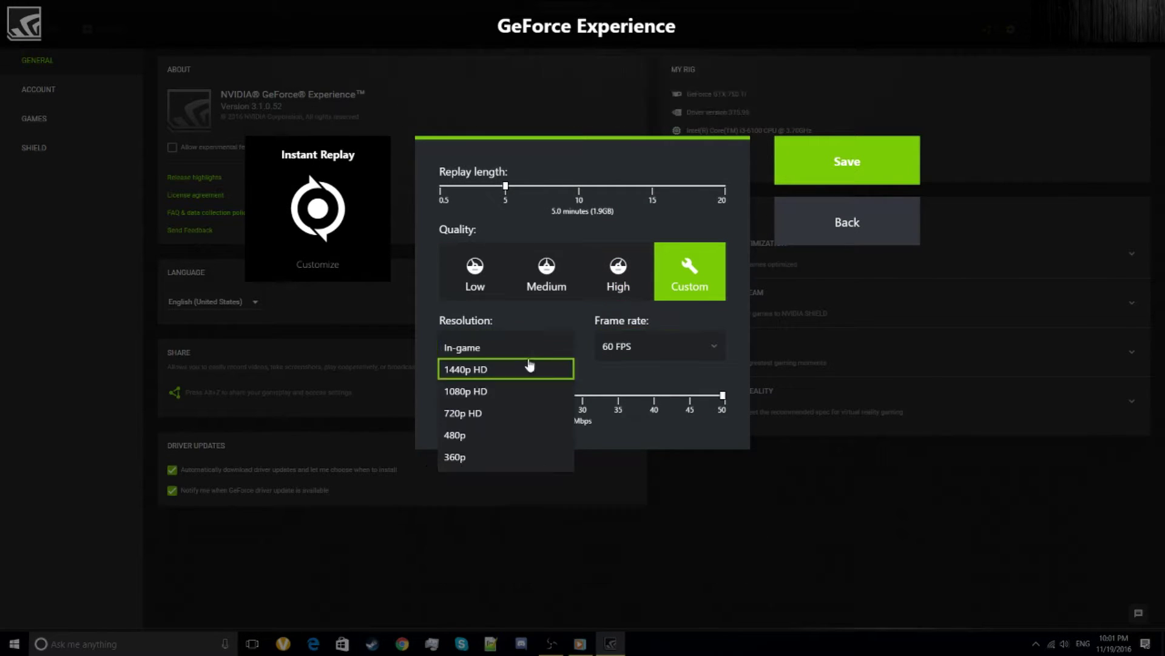
click(521, 347)
click(520, 343)
click(522, 325)
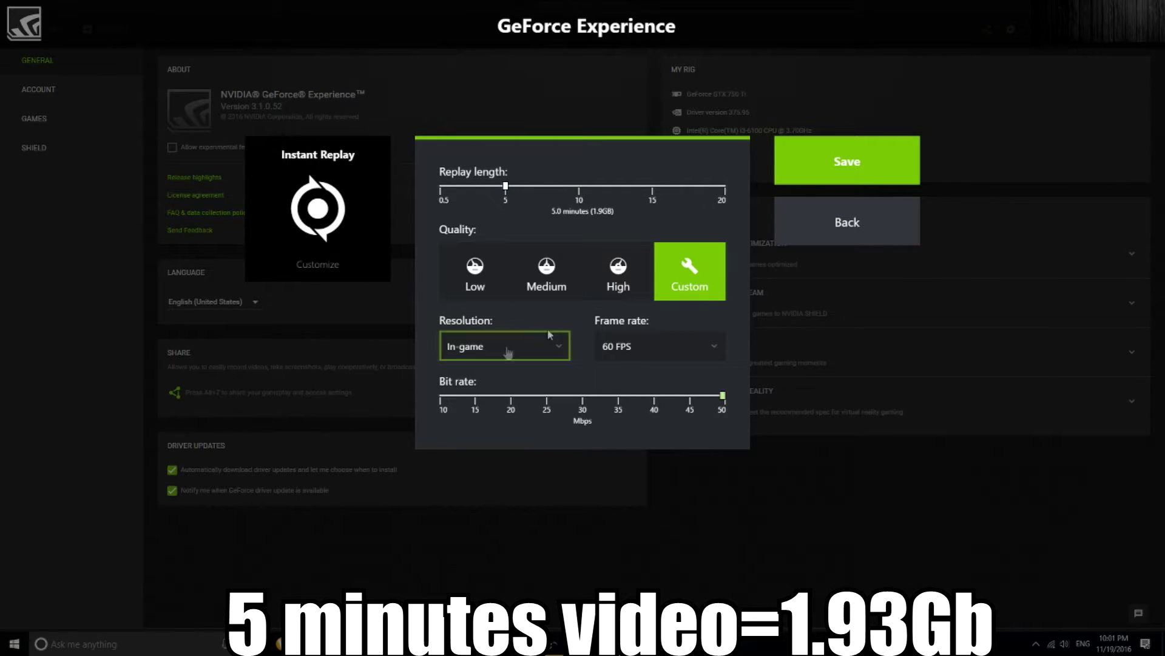
click(862, 234)
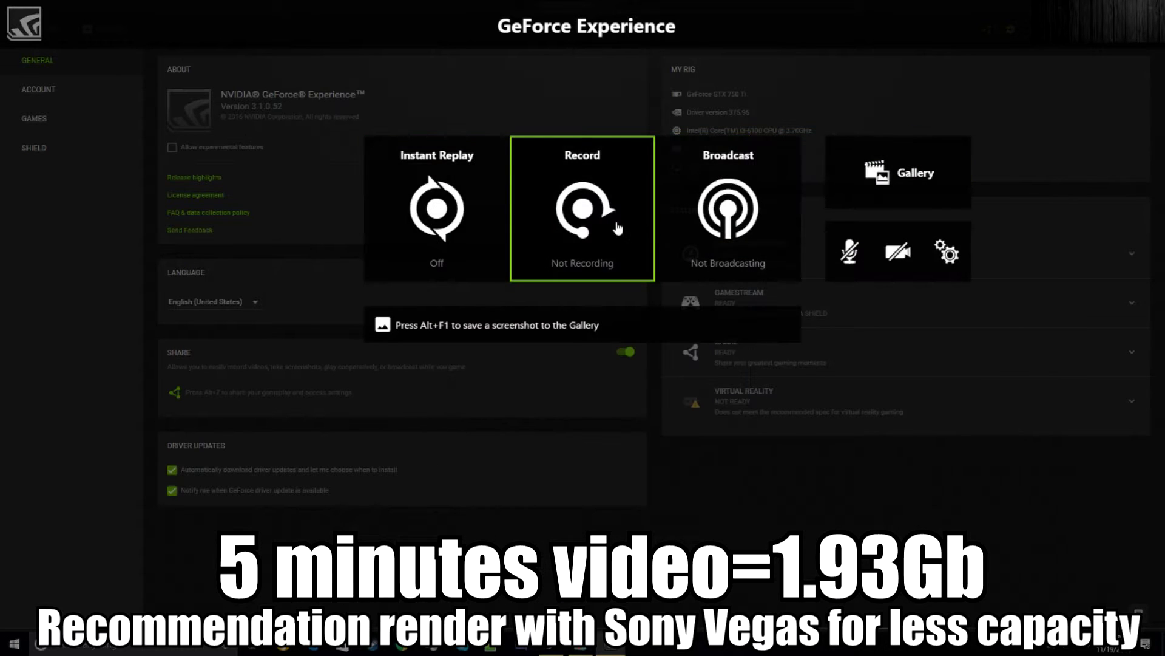
Examine the Record customization, including its frame rate setting, and return without saving
click(618, 228)
click(567, 322)
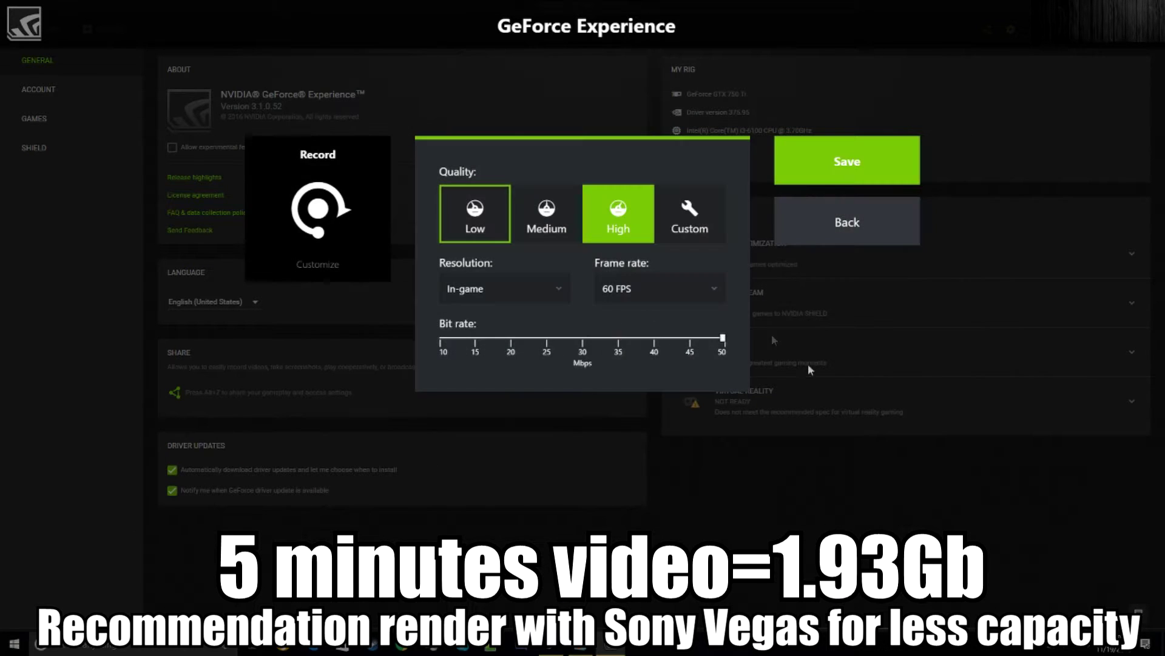
click(661, 292)
click(867, 230)
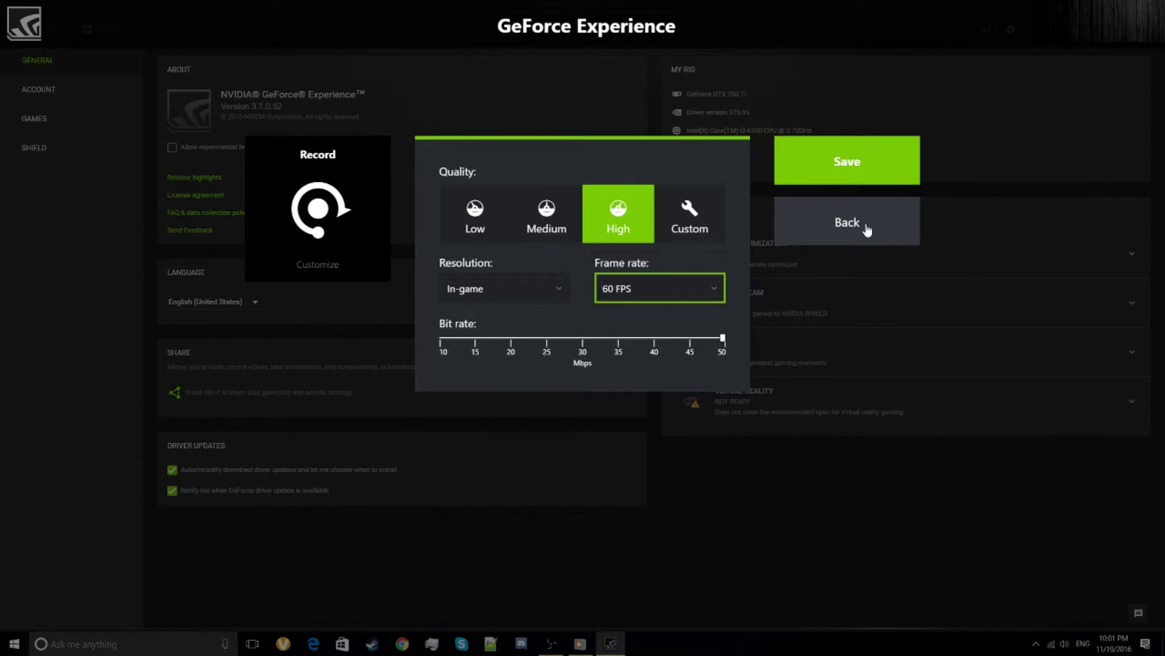
Look at the Broadcast options and examine the microphone's recording device and volume settings
click(771, 264)
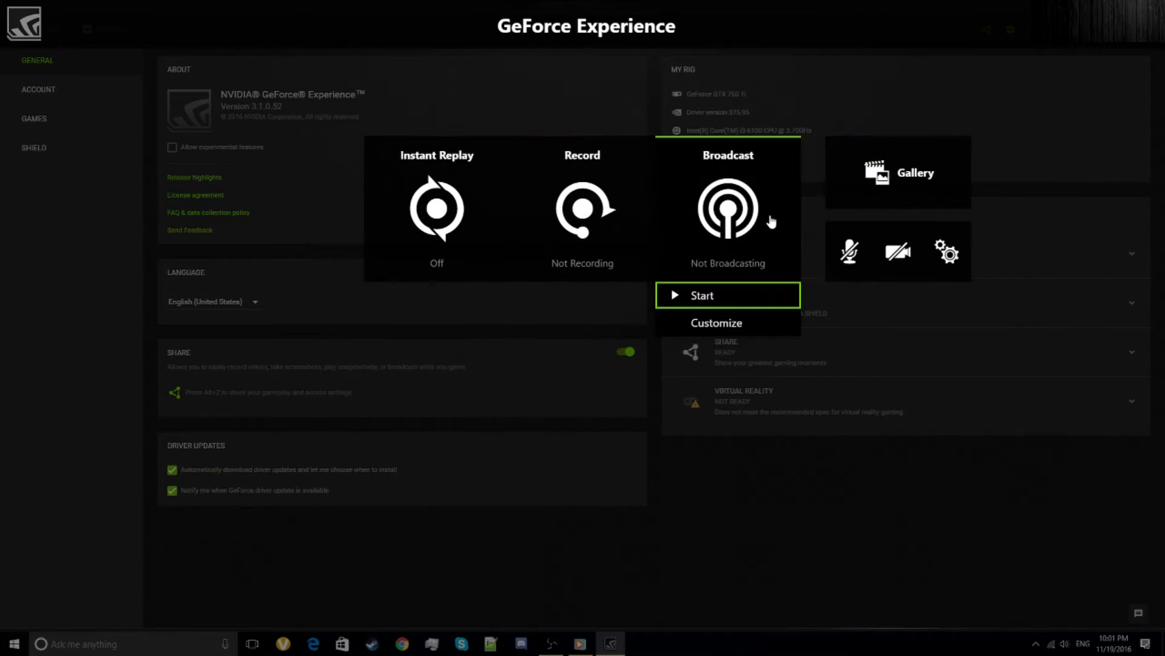
click(863, 271)
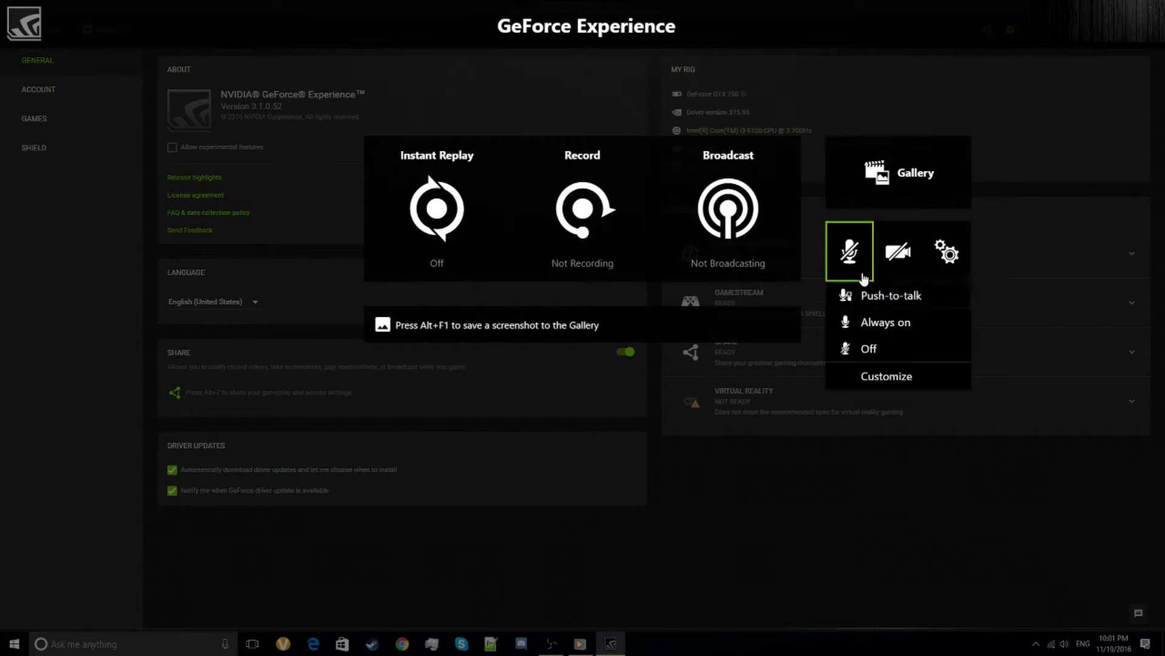
click(888, 378)
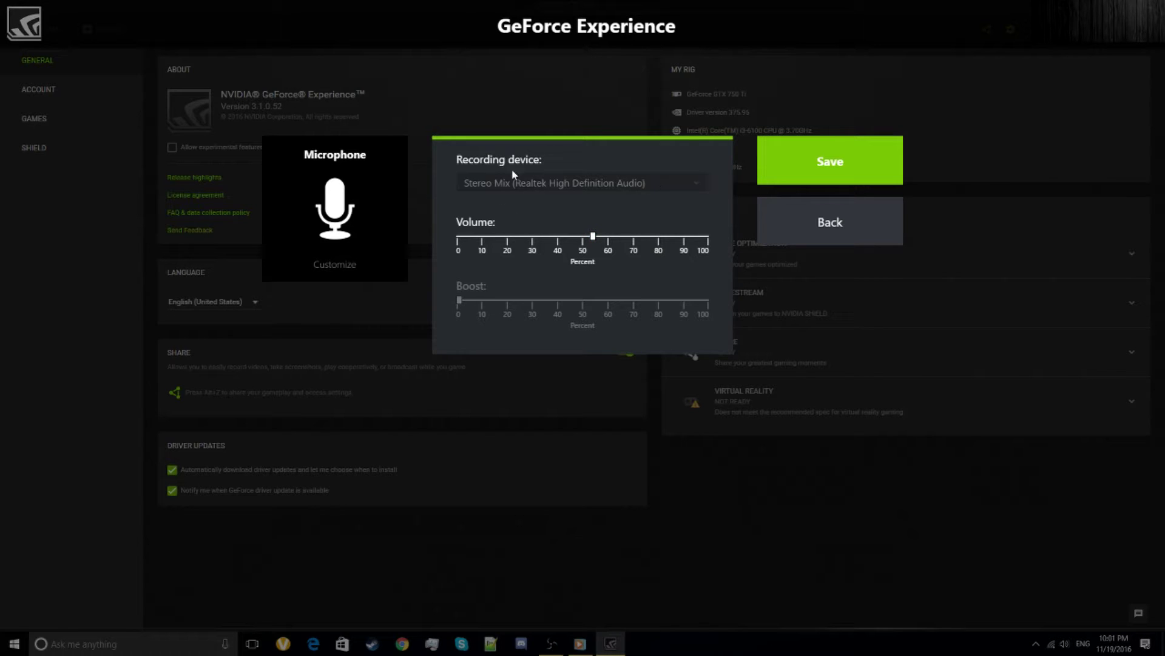
click(856, 234)
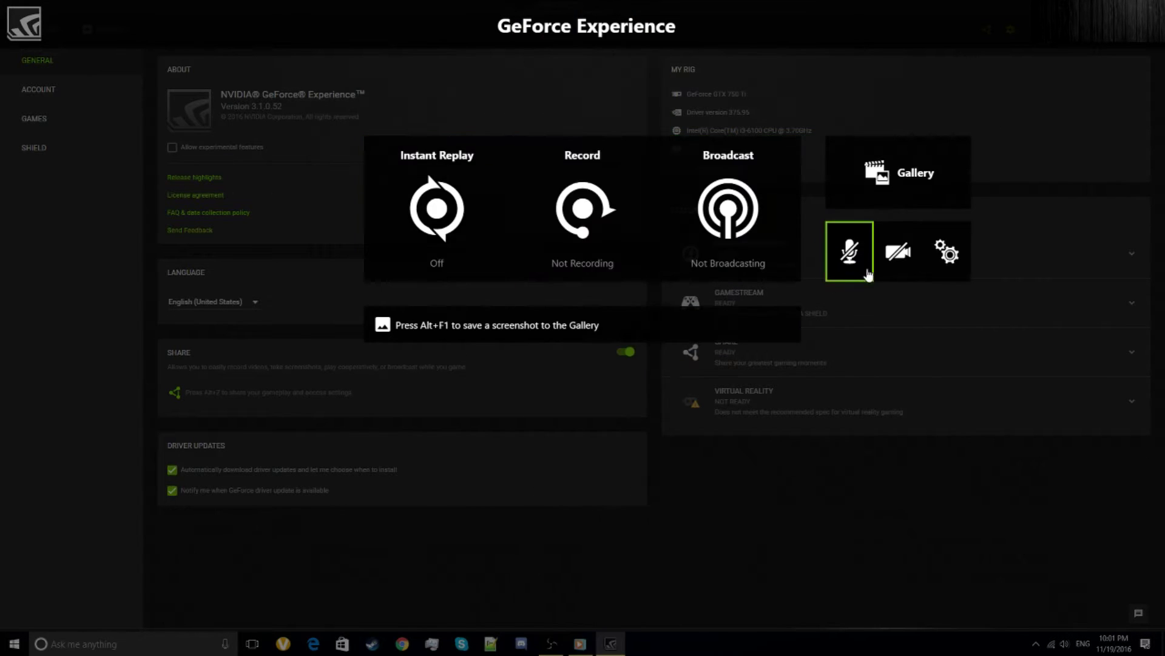
mouse_move(898, 255)
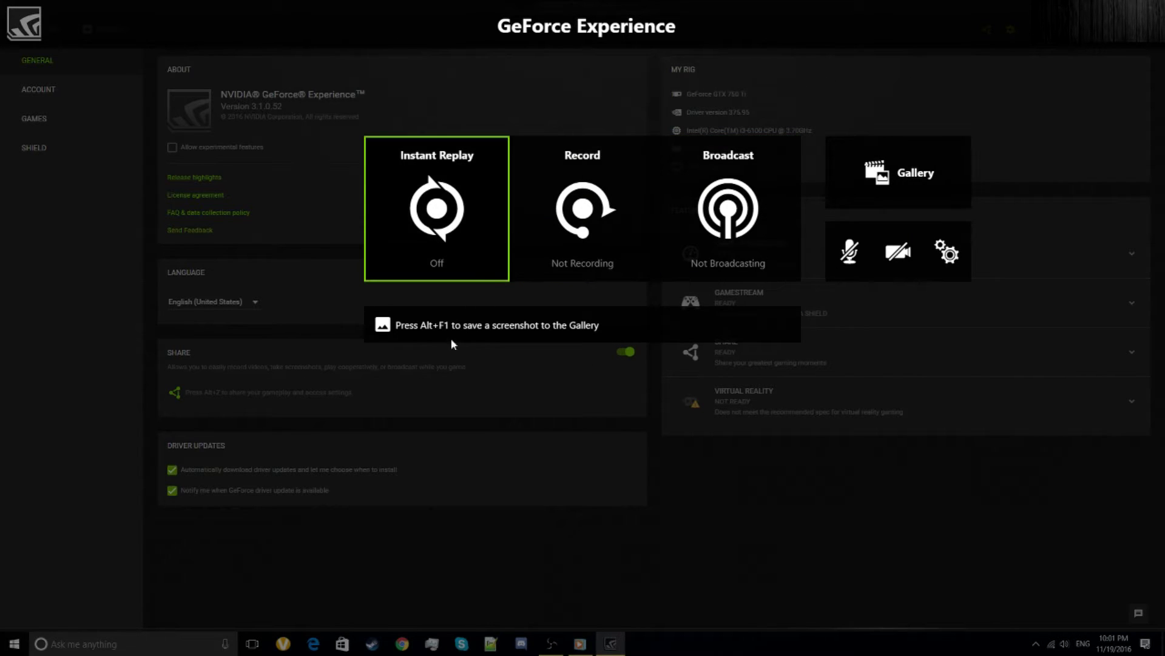
Open the Share preferences and examine the services available under Connect
click(955, 262)
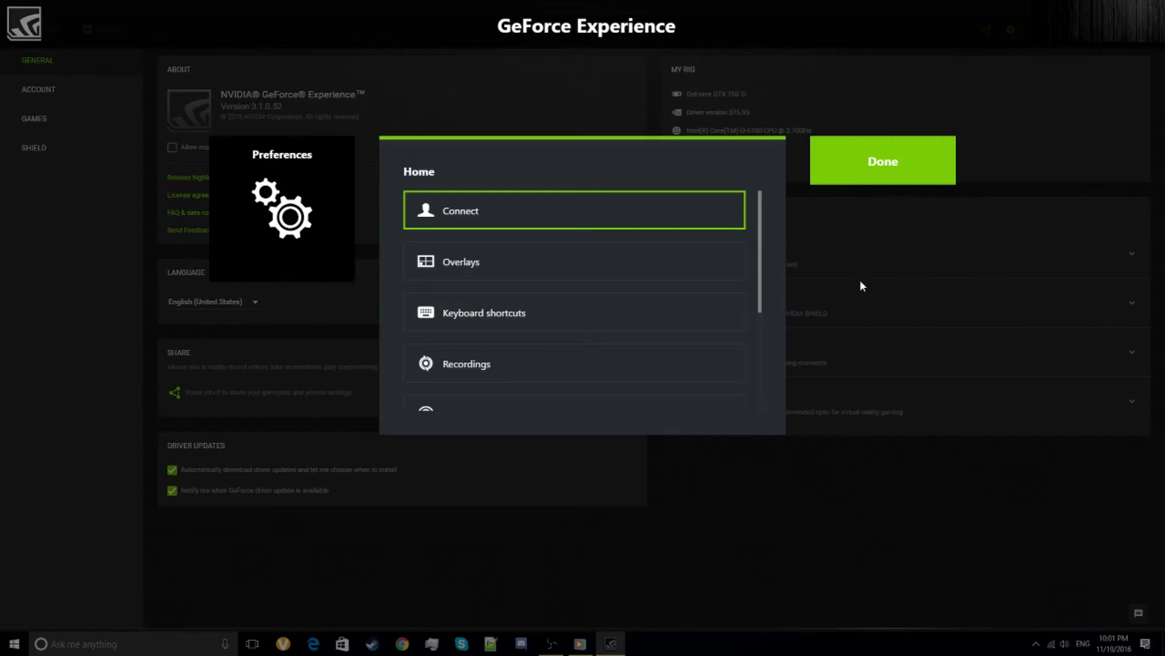
click(566, 221)
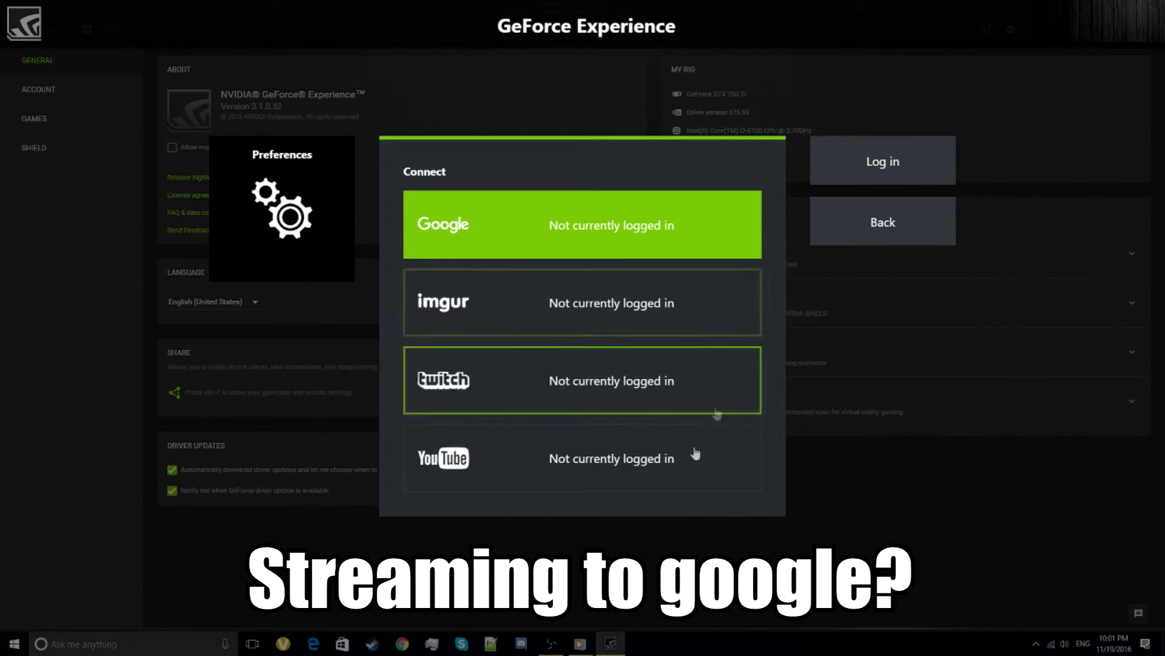
click(846, 222)
Try the camera overlay in the lower-right and upper-right corners, and switch it back off
click(612, 269)
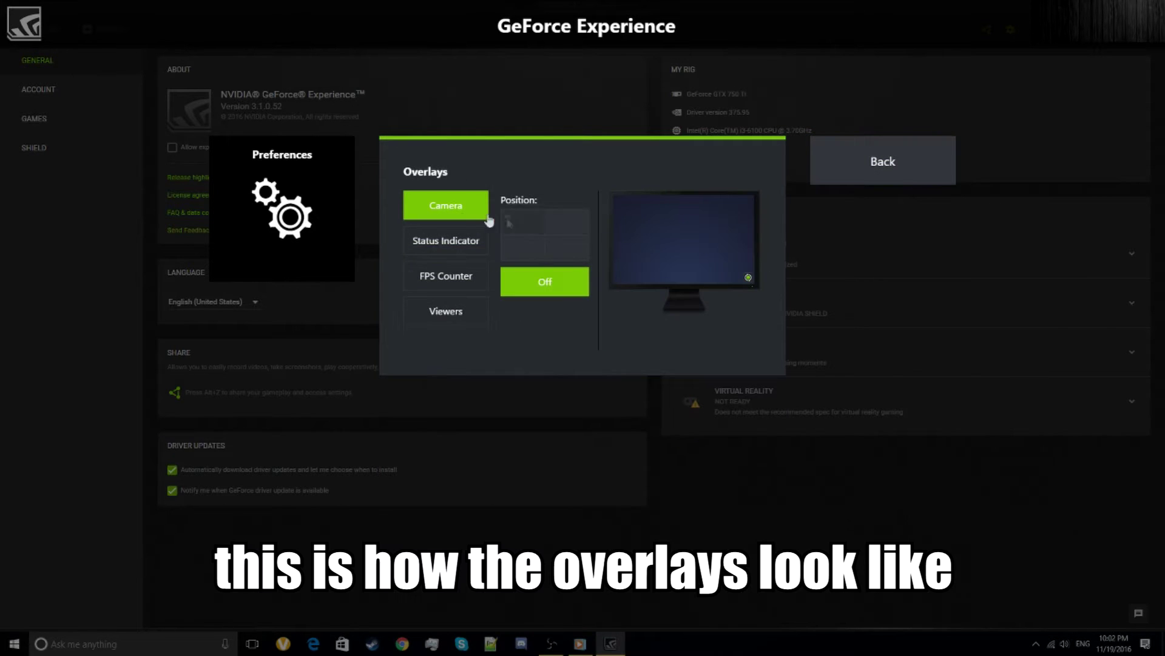
click(541, 246)
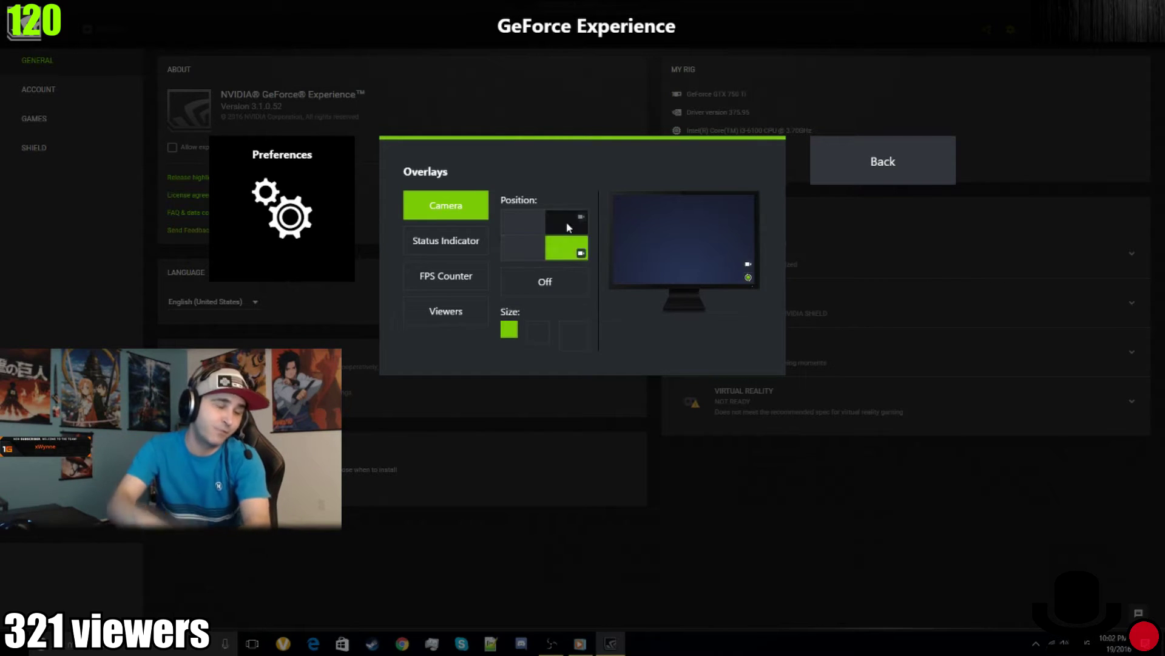
click(569, 227)
click(544, 281)
Toggle the status indicator overlay off and restore it to the lower-right corner
click(477, 249)
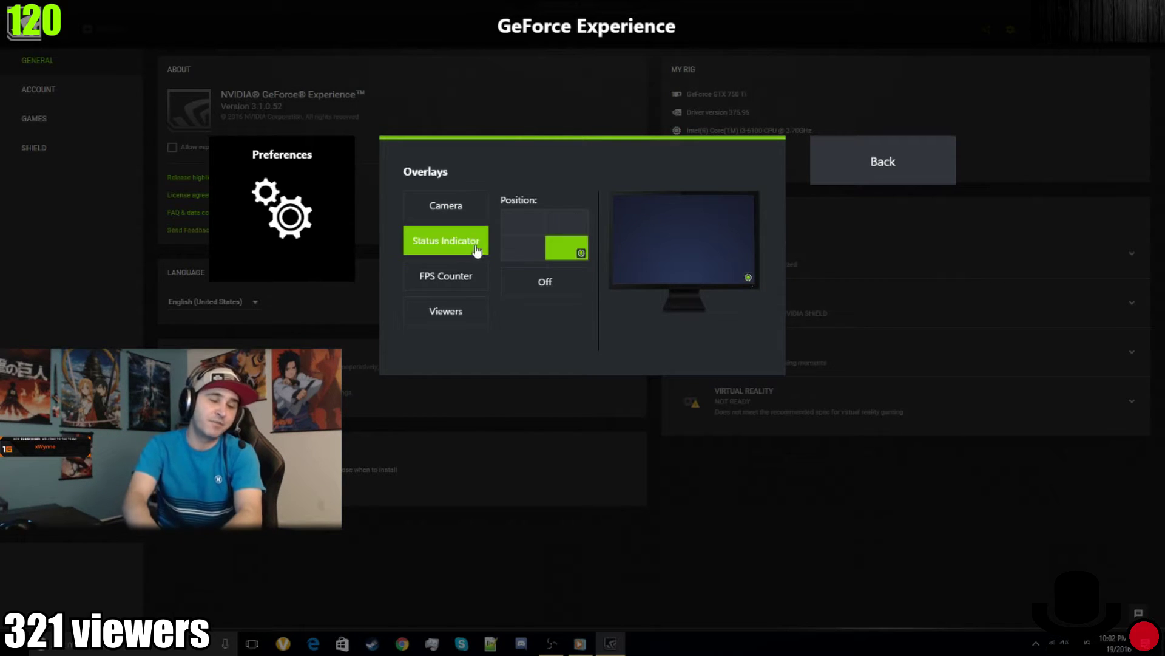
click(561, 245)
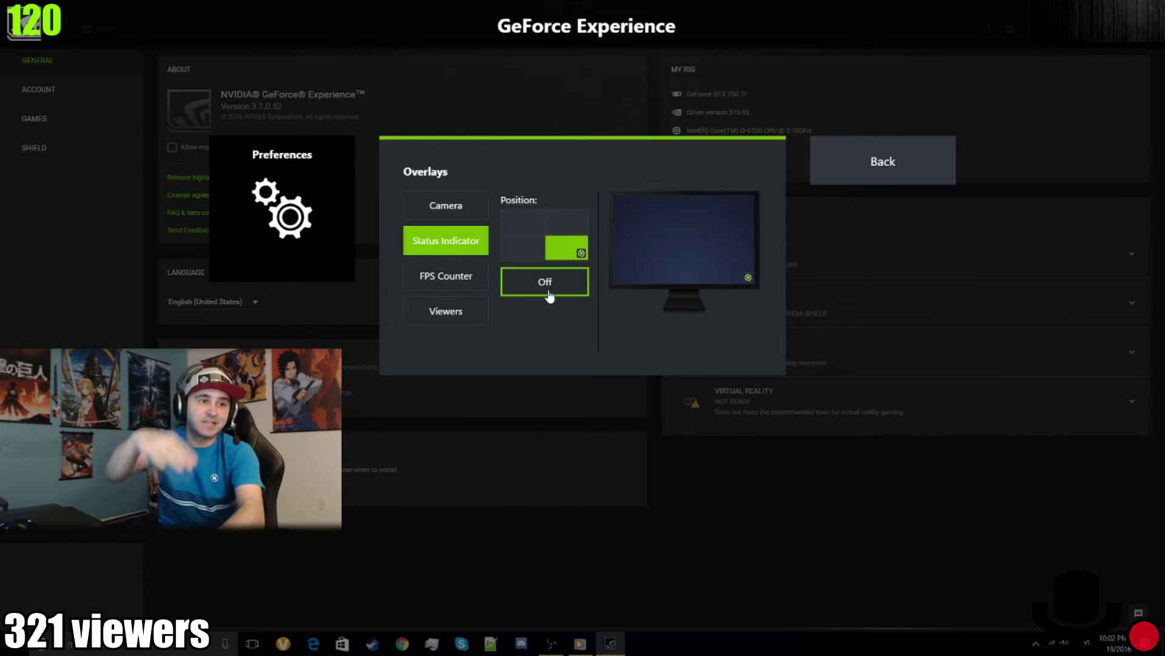
click(545, 291)
click(583, 248)
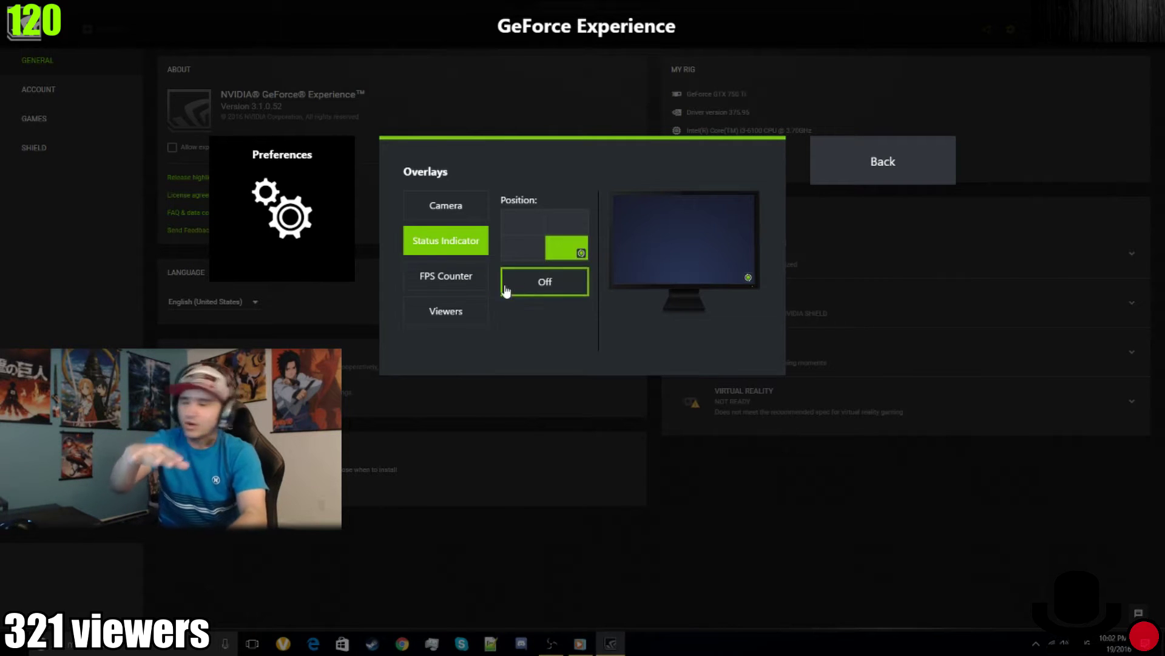
Try the FPS counter overlay in the upper-left corner and switch it off
click(446, 276)
click(534, 232)
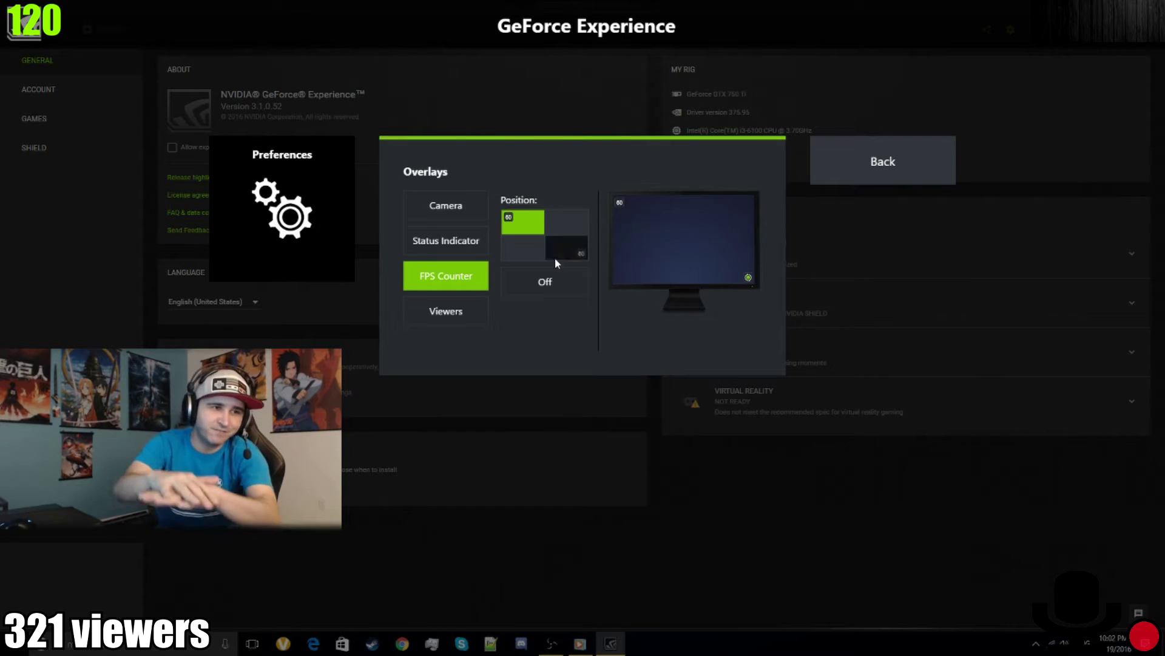
click(534, 286)
Try the Viewers overlay in each of the four corners and switch it back off
click(479, 310)
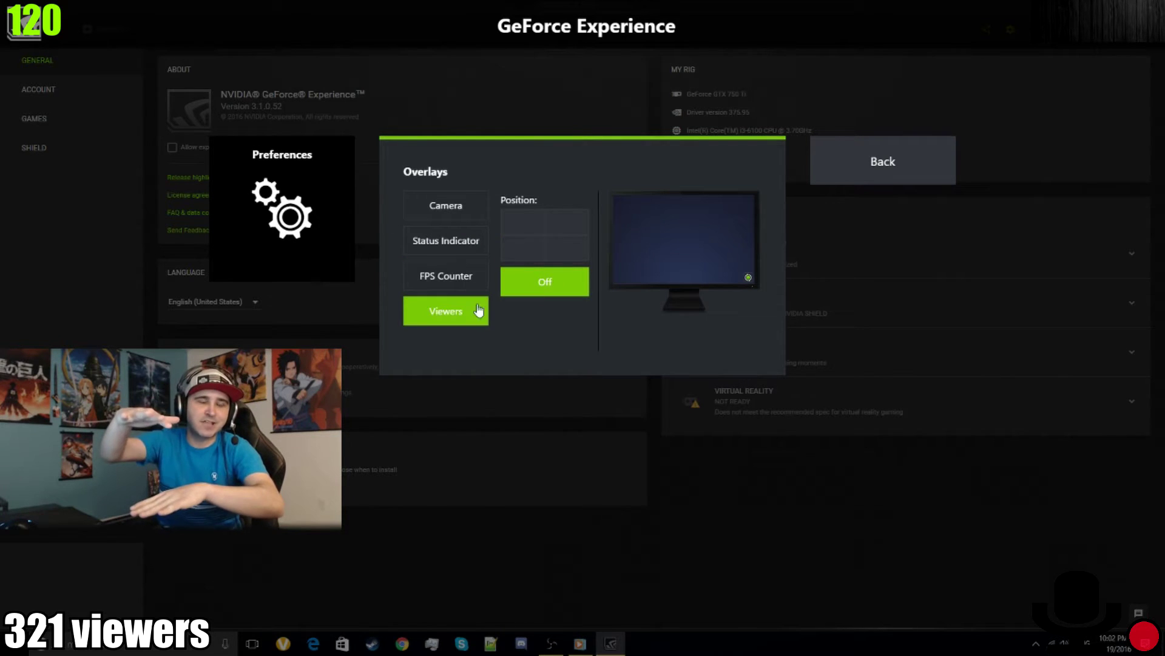
click(524, 222)
click(567, 223)
click(523, 222)
click(566, 248)
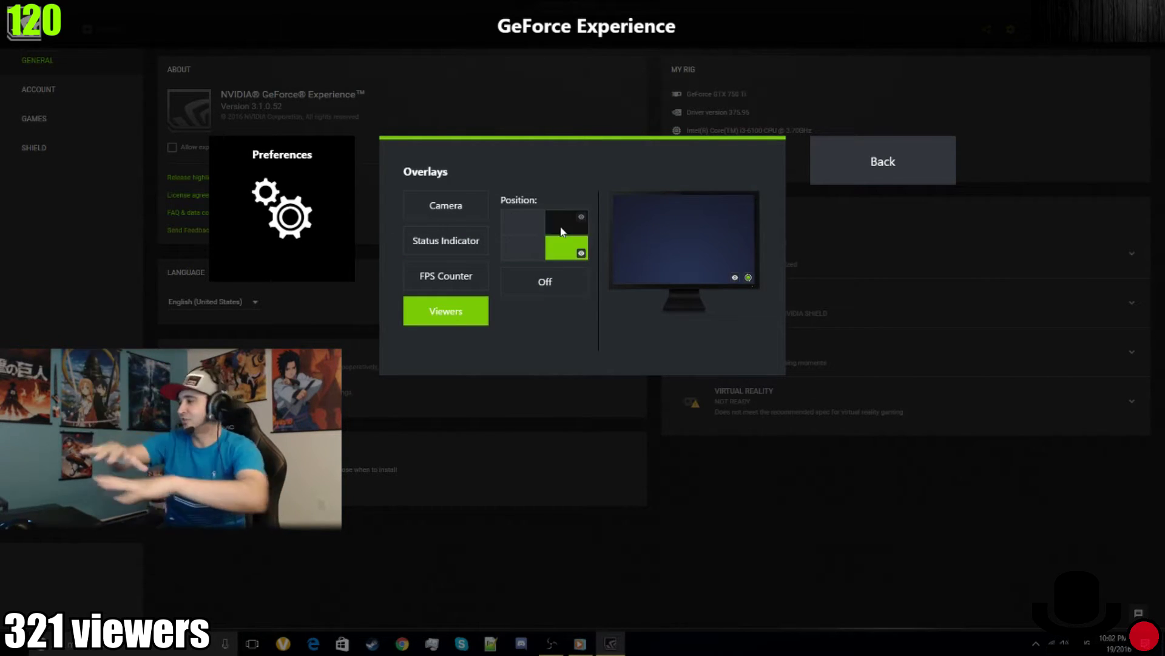
click(562, 230)
click(533, 247)
click(540, 282)
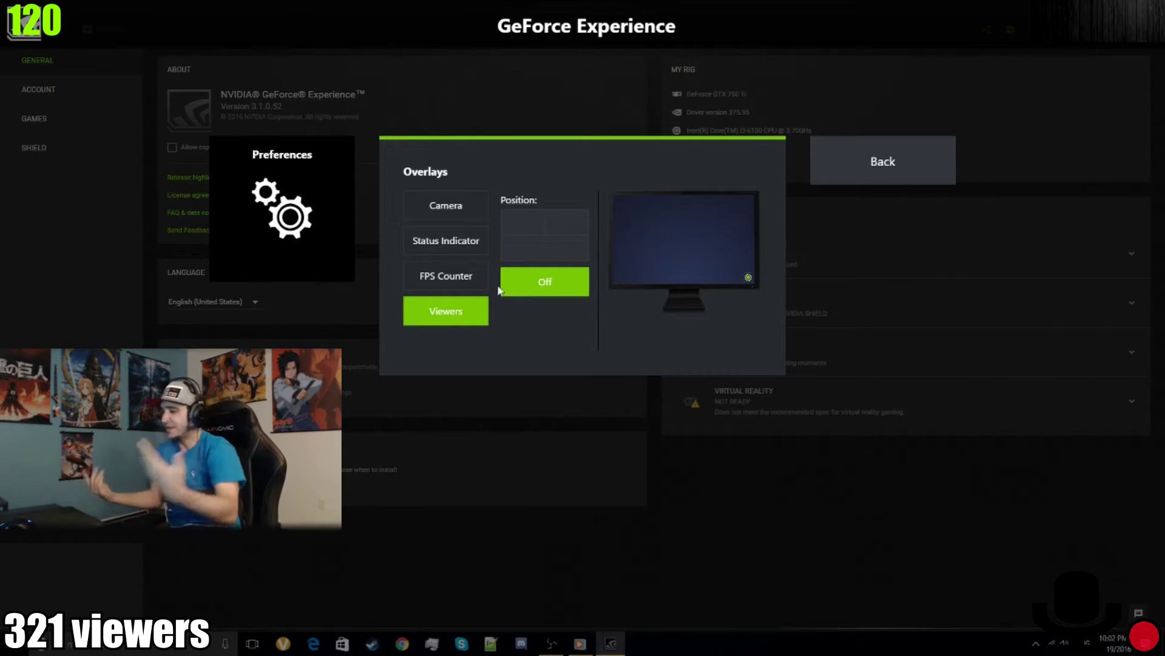
Place the FPS counter overlay in the upper-left corner and return to the preferences list
click(447, 275)
click(523, 222)
click(832, 151)
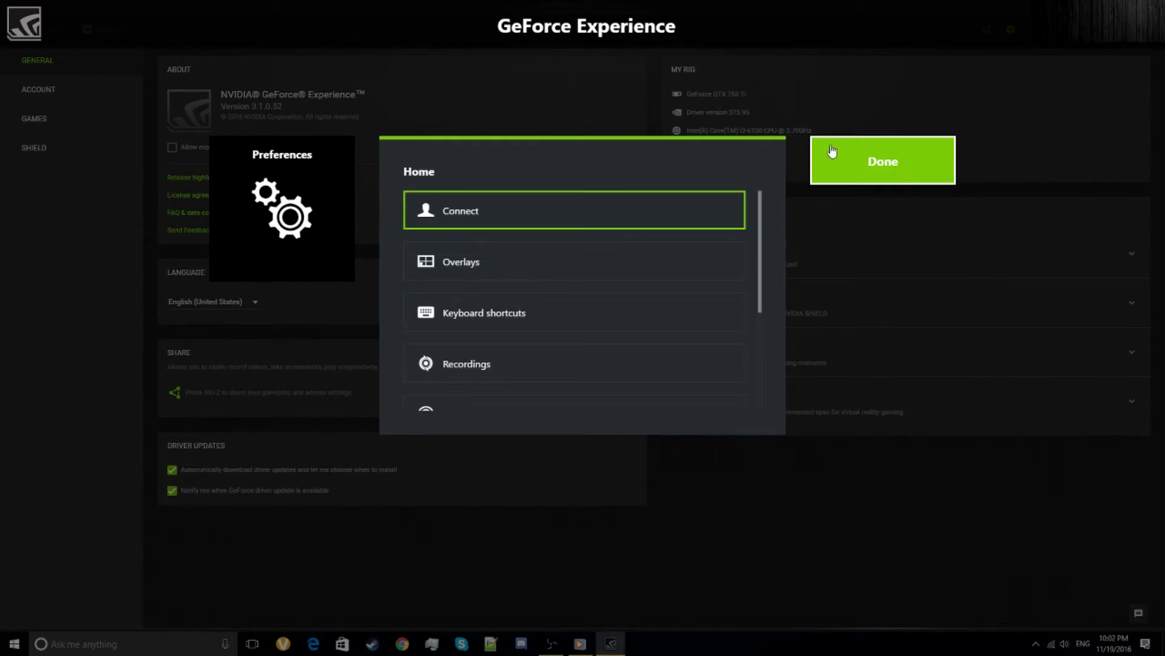
Review the keyboard shortcuts and the save locations for recorded videos and temporary files
click(599, 318)
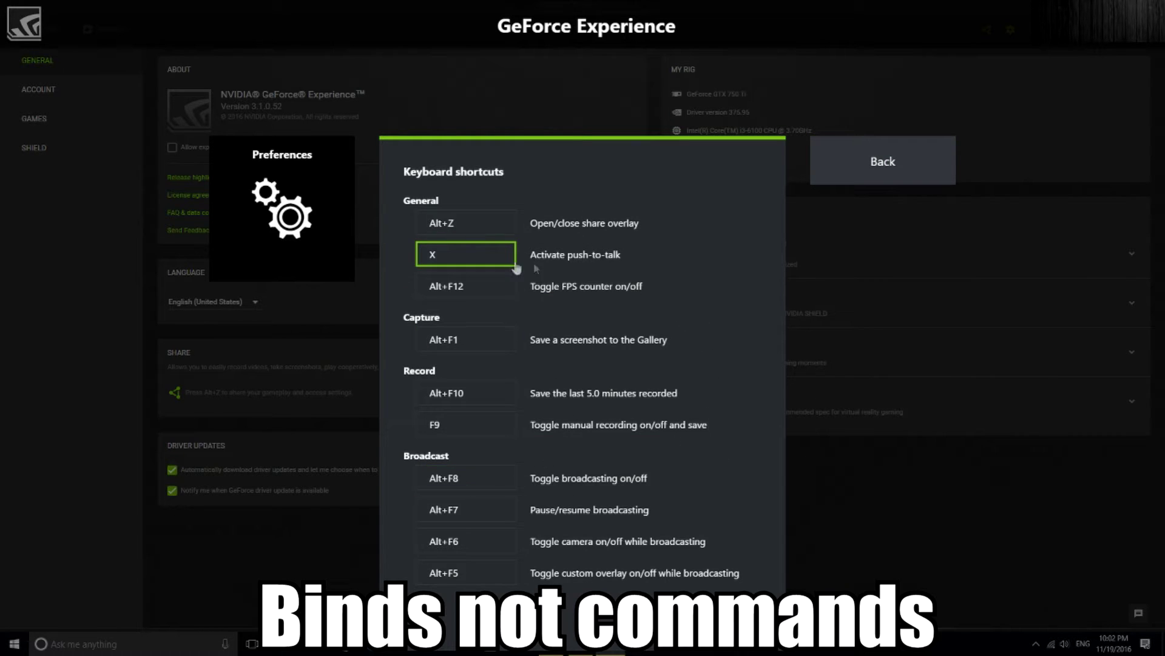
click(862, 173)
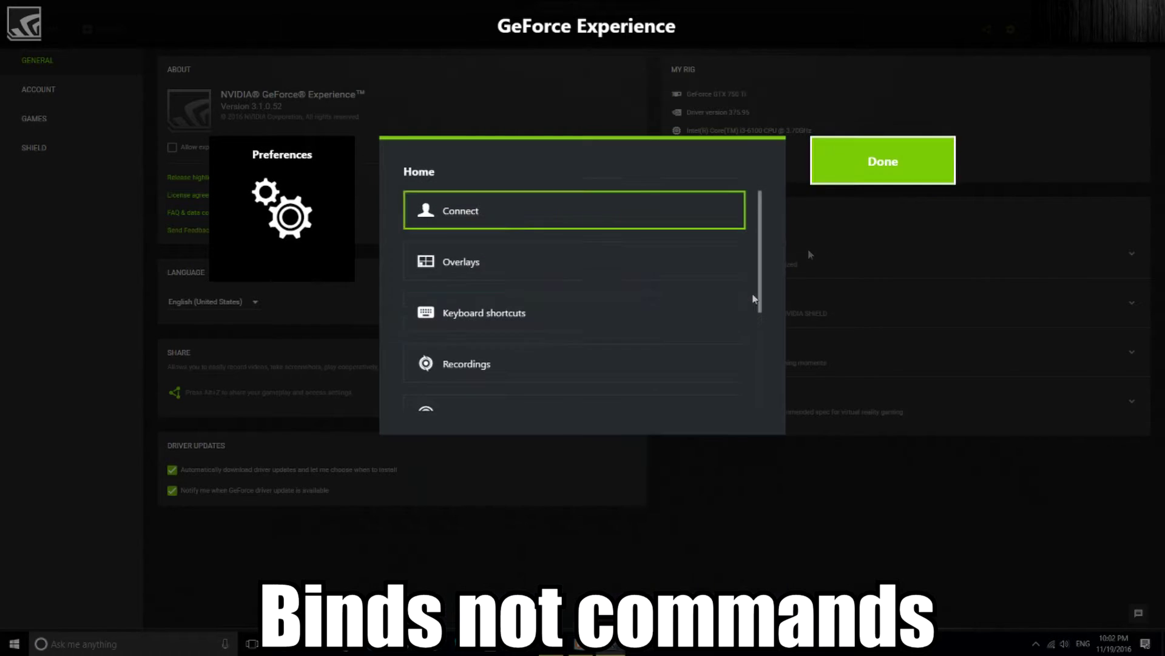
scroll(597, 340, down, 2)
click(589, 309)
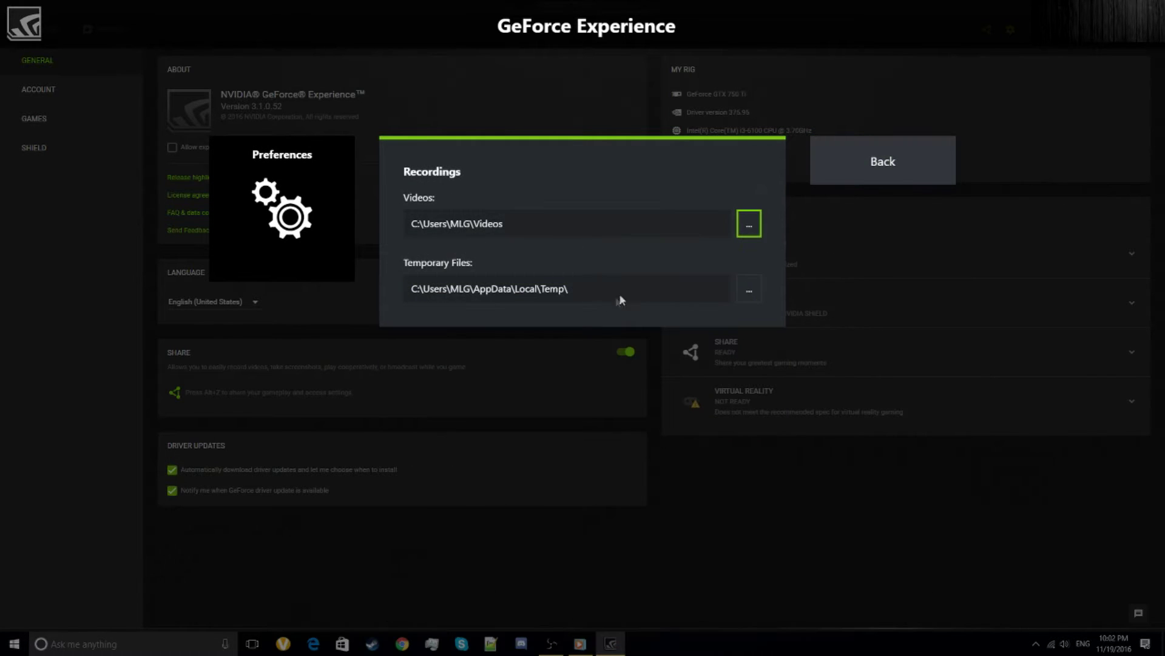
click(874, 173)
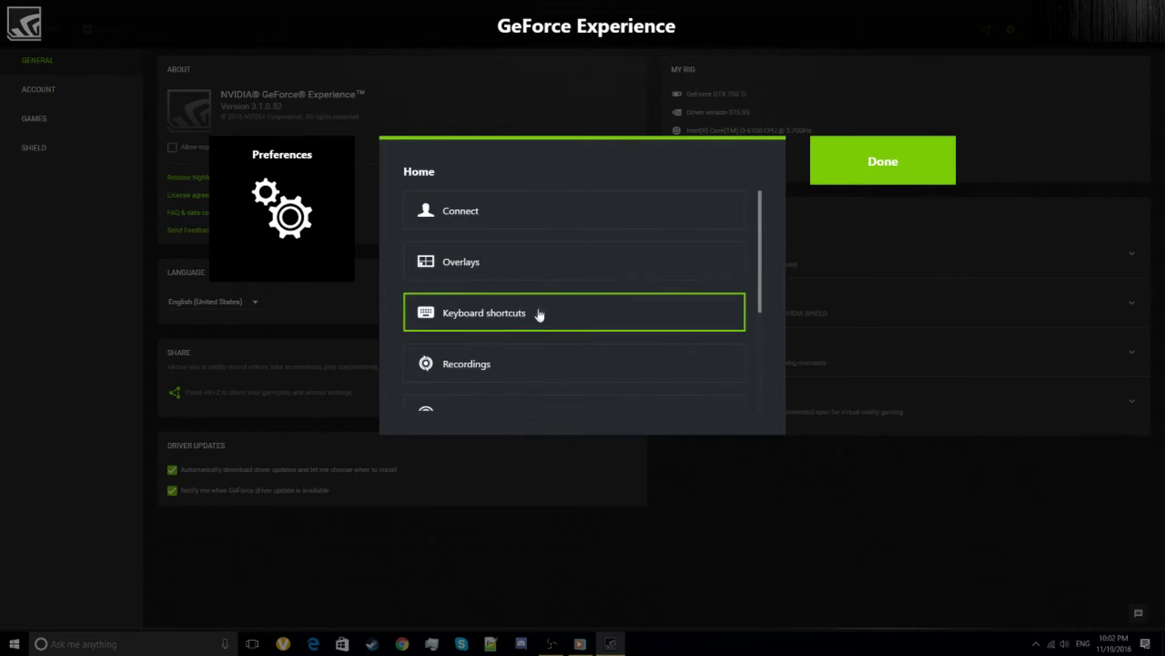
Examine the Broadcast preferences, including the destination, custom overlay and Twitch ingest server
scroll(540, 334, down, 1)
click(541, 359)
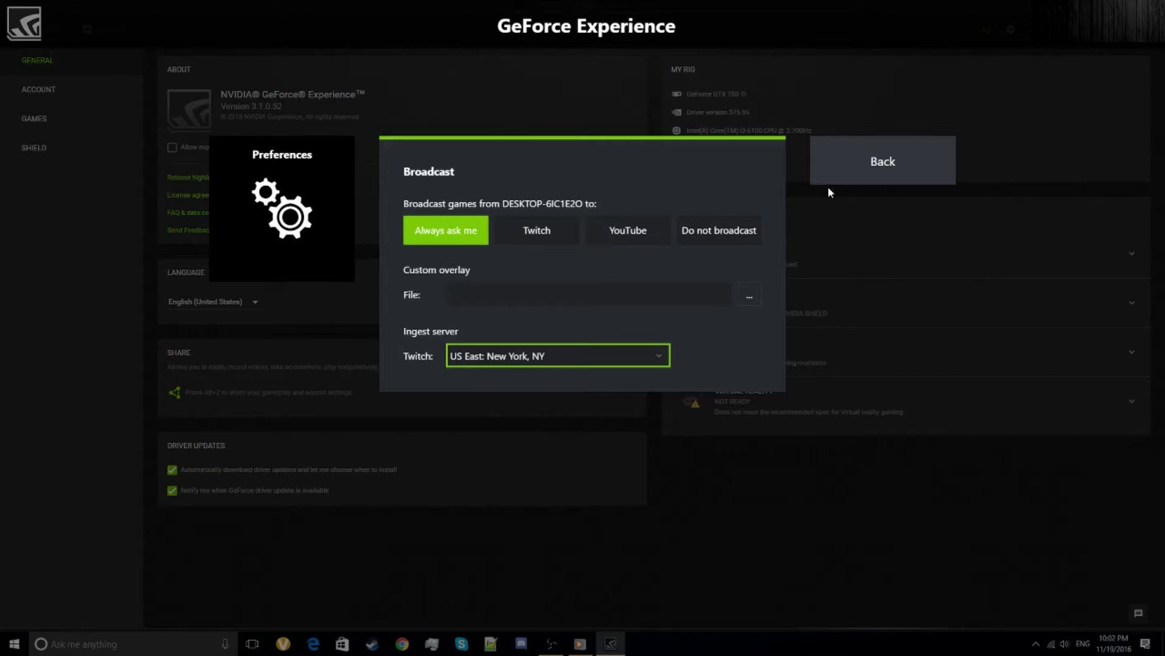
click(829, 181)
Examine the Gallery preferences for where images are uploaded
scroll(535, 340, down, 3)
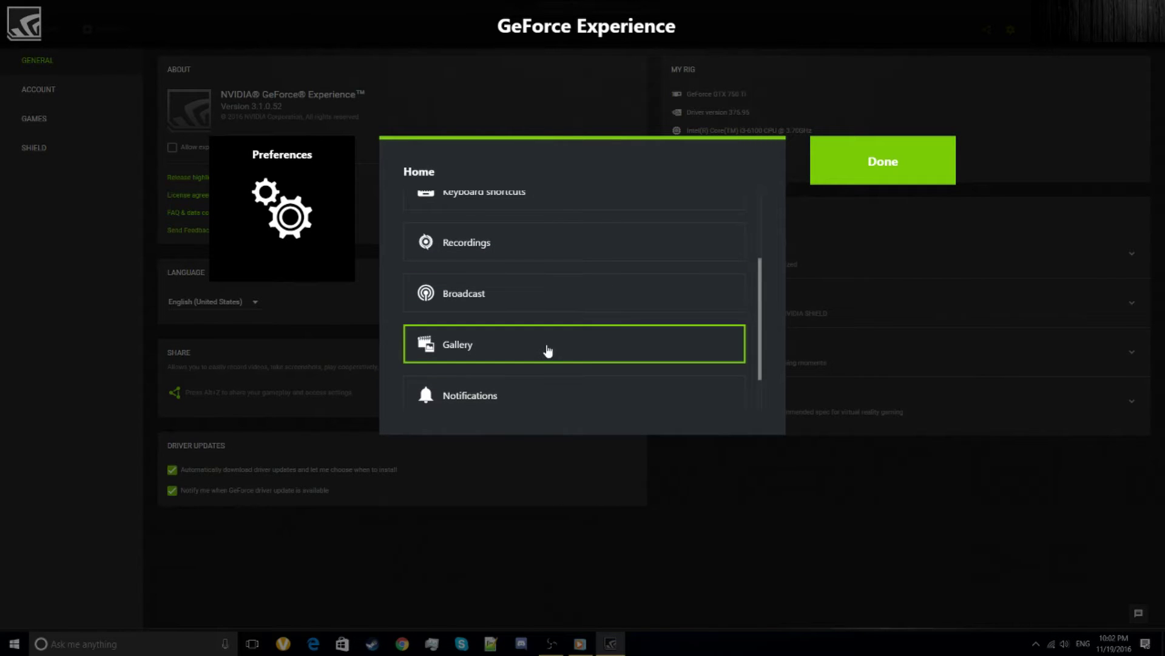
scroll(552, 361, down, 1)
click(528, 296)
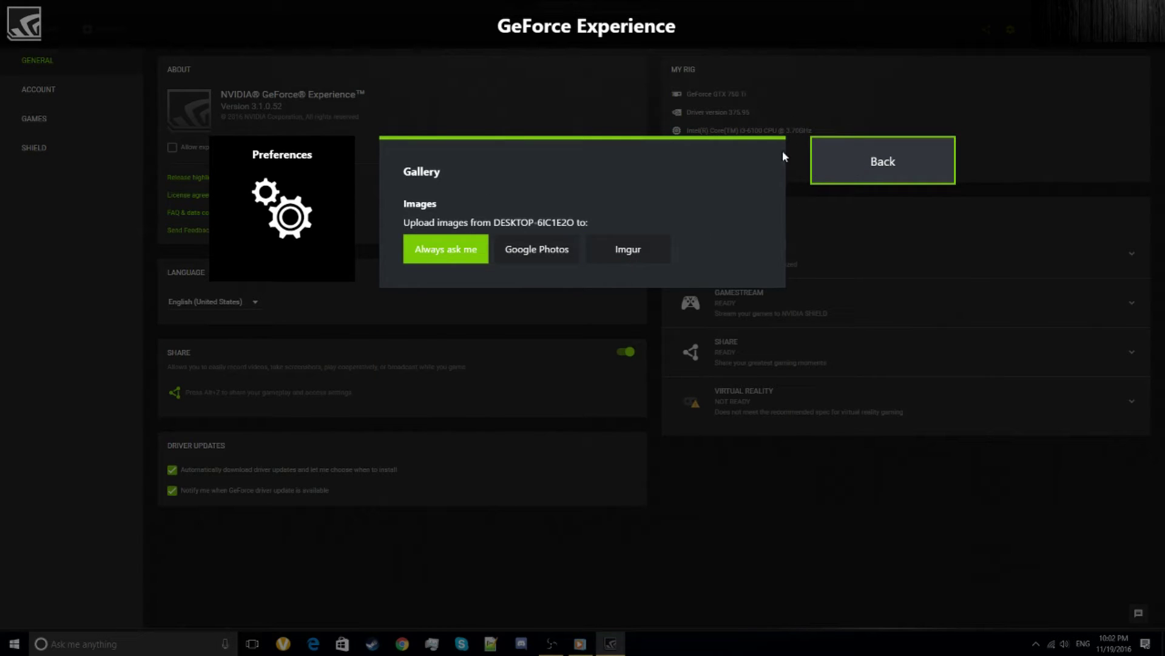
click(855, 159)
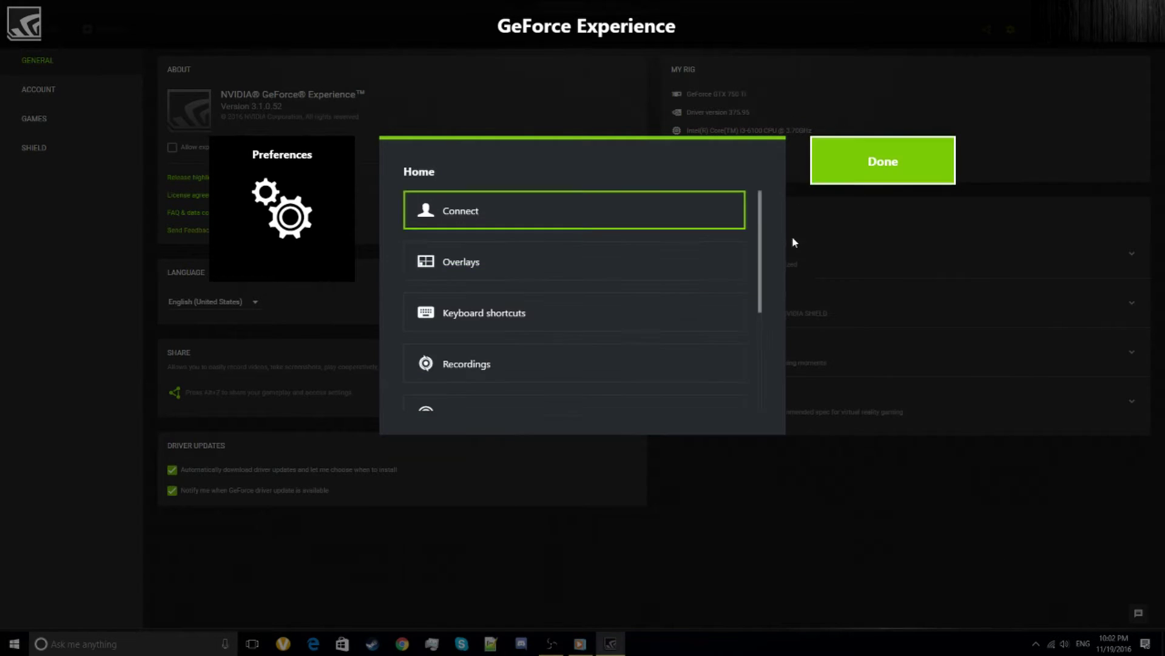
Review the Notifications preferences for the share overlay, gallery saves and recording status, then open the last entry in the preferences list
scroll(554, 345, down, 3)
click(559, 344)
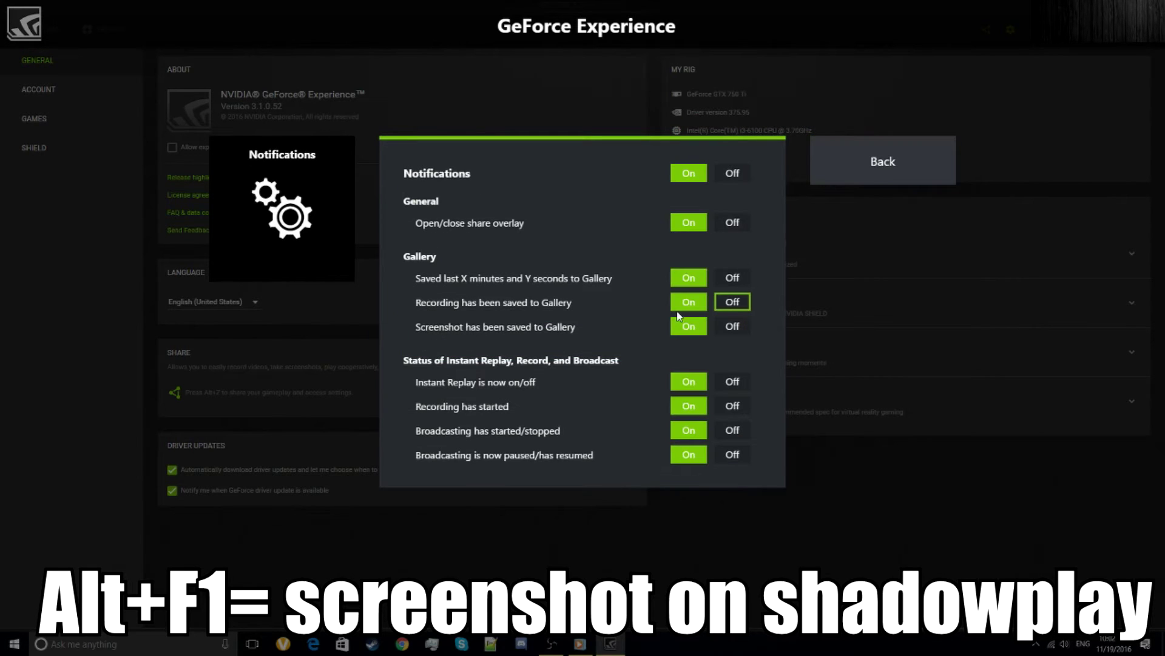
click(869, 162)
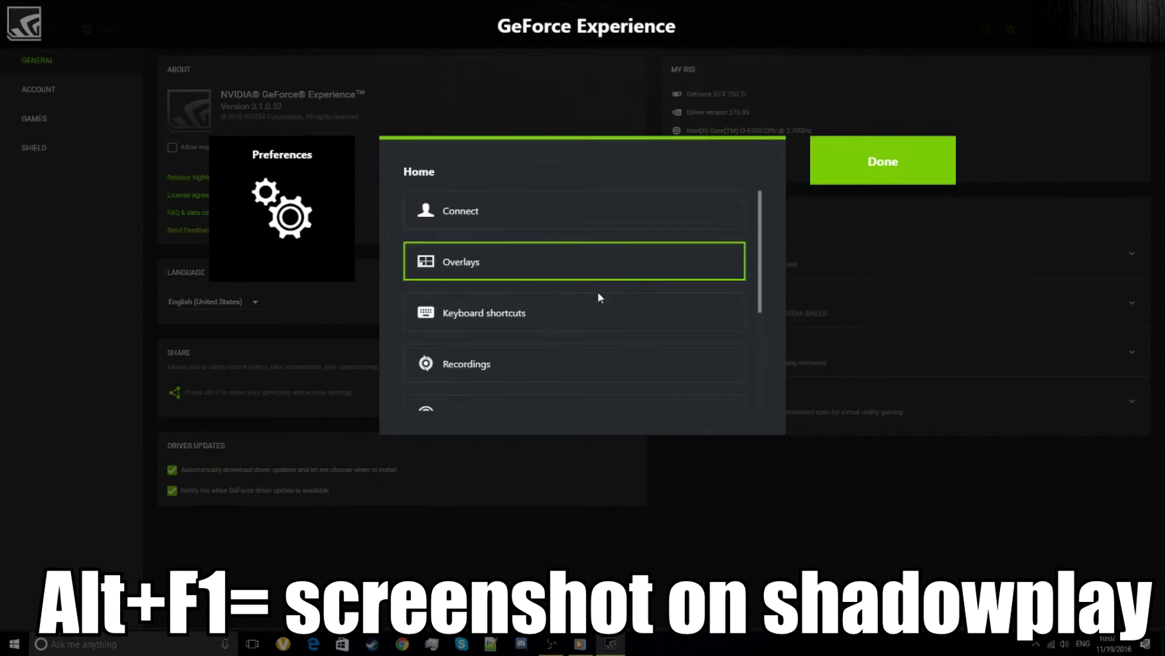
scroll(544, 365, down, 4)
click(537, 411)
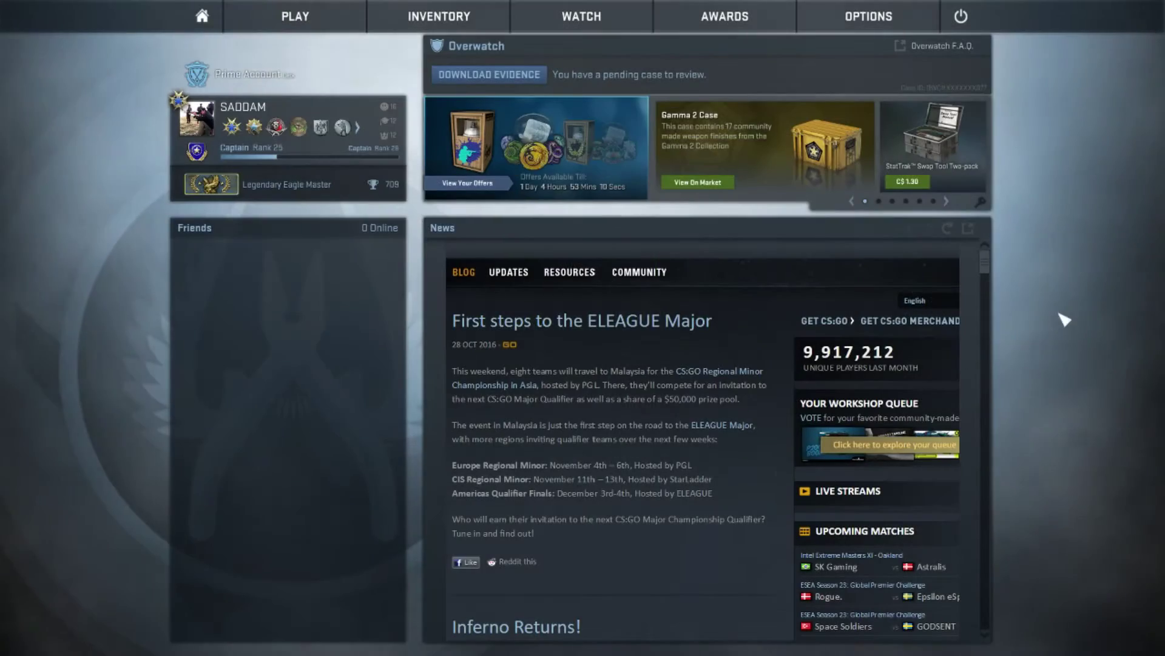
Switch to Counter-Strike: Global Offensive, call up the Share overlay and toggle manual recording in the game
key(alt+z)
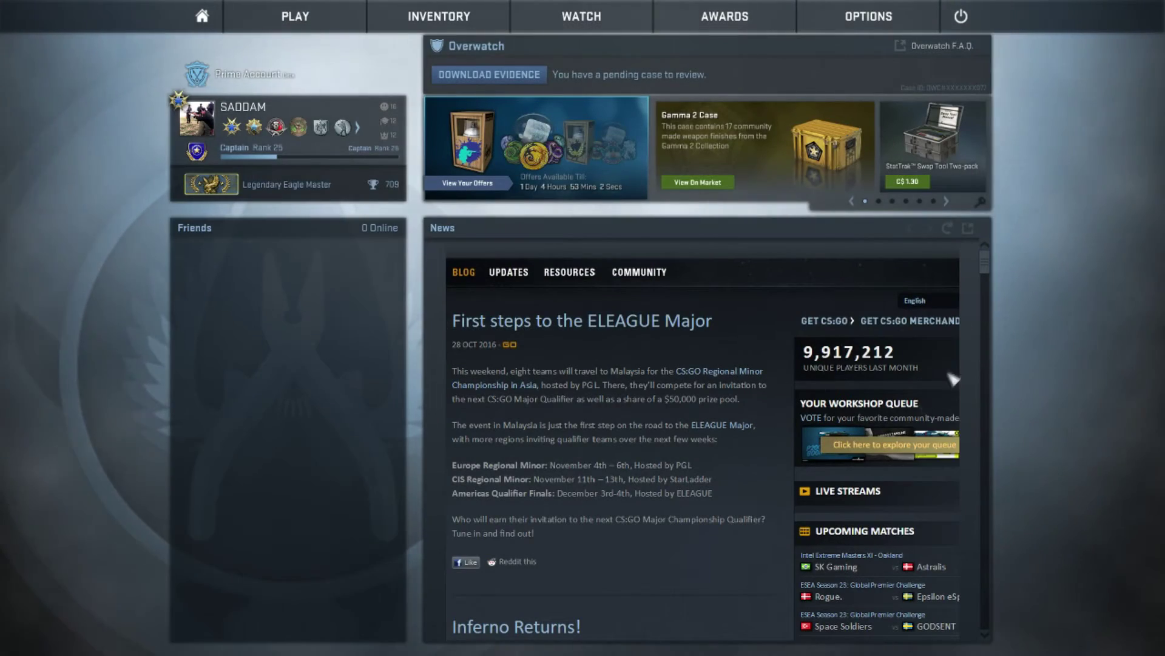
key(alt+F9)
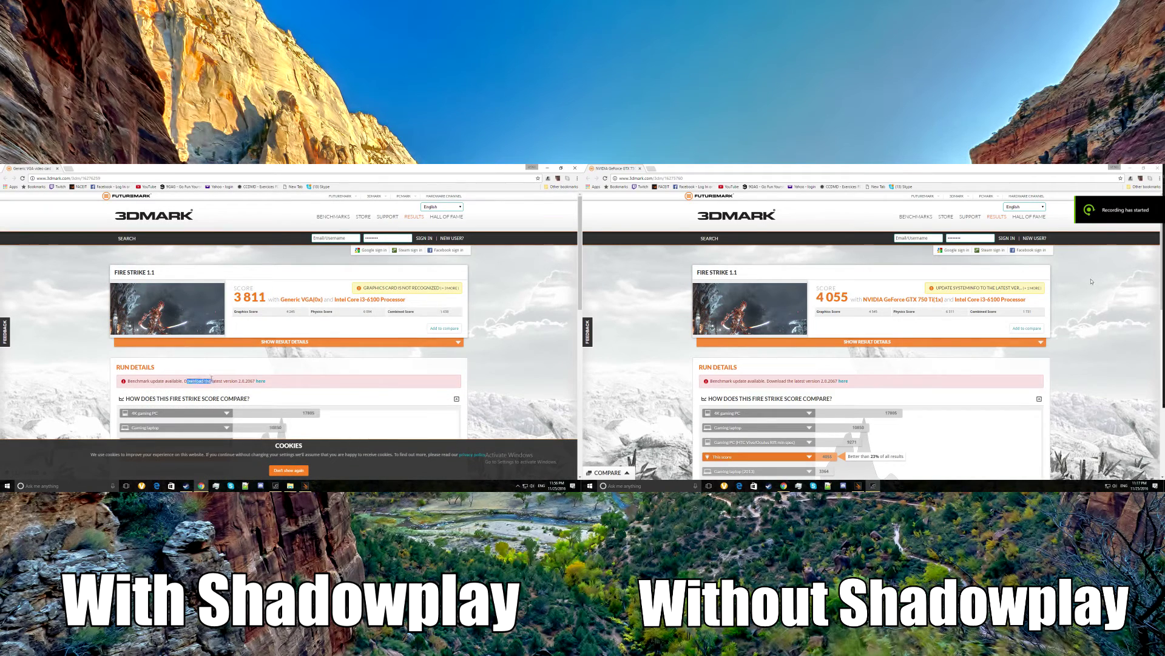
Compare the 3DMark Fire Strike 1.1 scores with and without ShadowPlay in the browser, highlighting the score line of the ShadowPlay run
click(211, 378)
drag(249, 296, 311, 298)
scroll(1157, 314, down, 3)
click(311, 299)
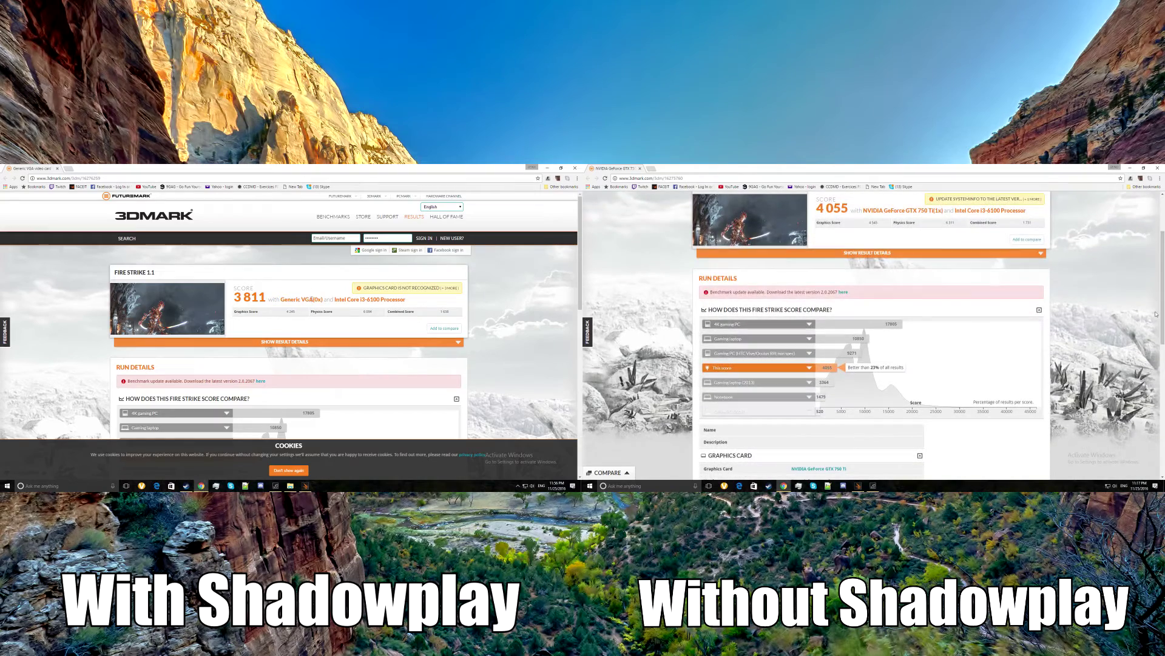
triple_click(314, 296)
scroll(1156, 313, down, 4)
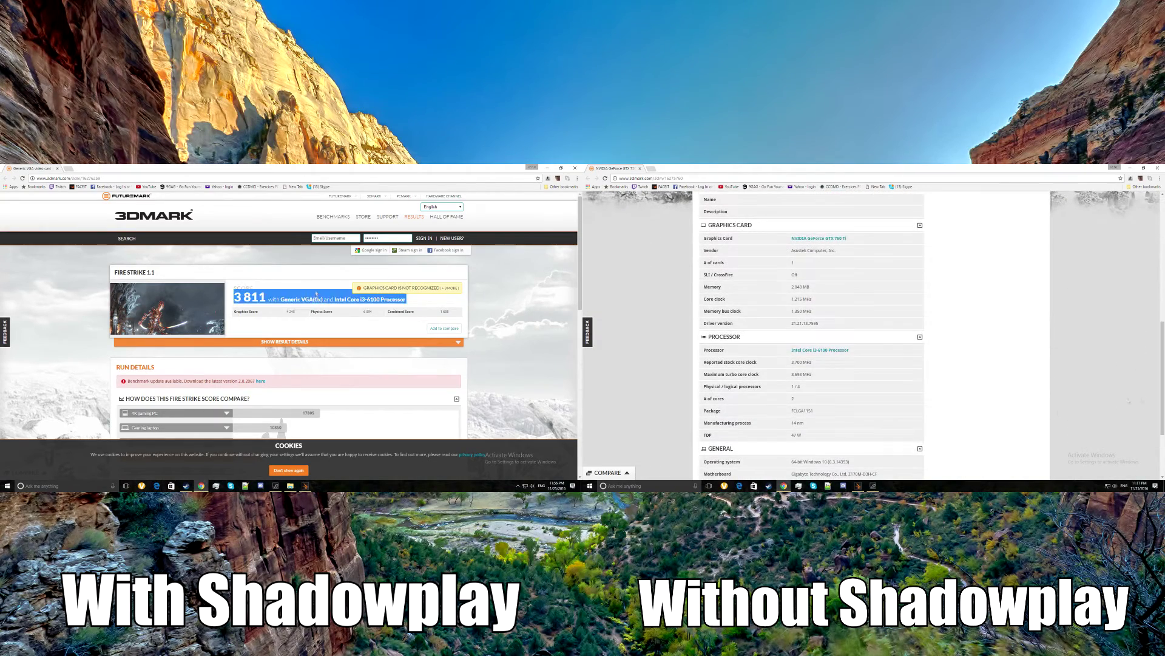
click(316, 293)
Examine the Fire Strike score comparison chart and the hardware details further down the 3DMark result pages
scroll(316, 293, down, 3)
scroll(1156, 355, down, 1)
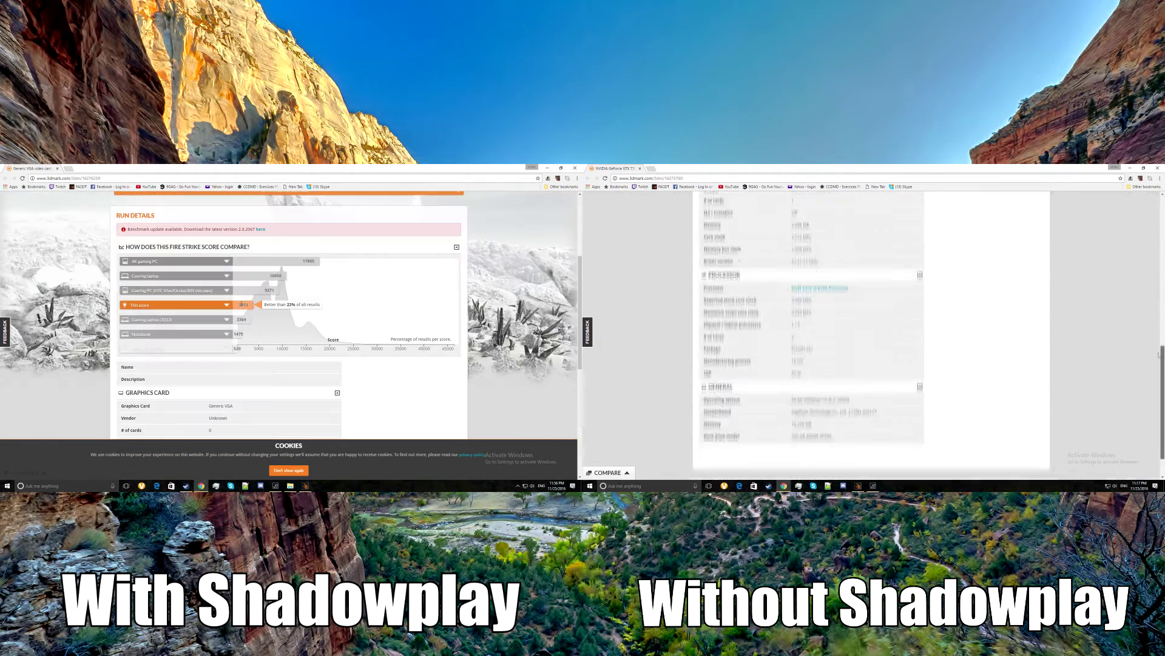
scroll(315, 294, down, 3)
scroll(1156, 355, down, 1)
drag(222, 303, 216, 250)
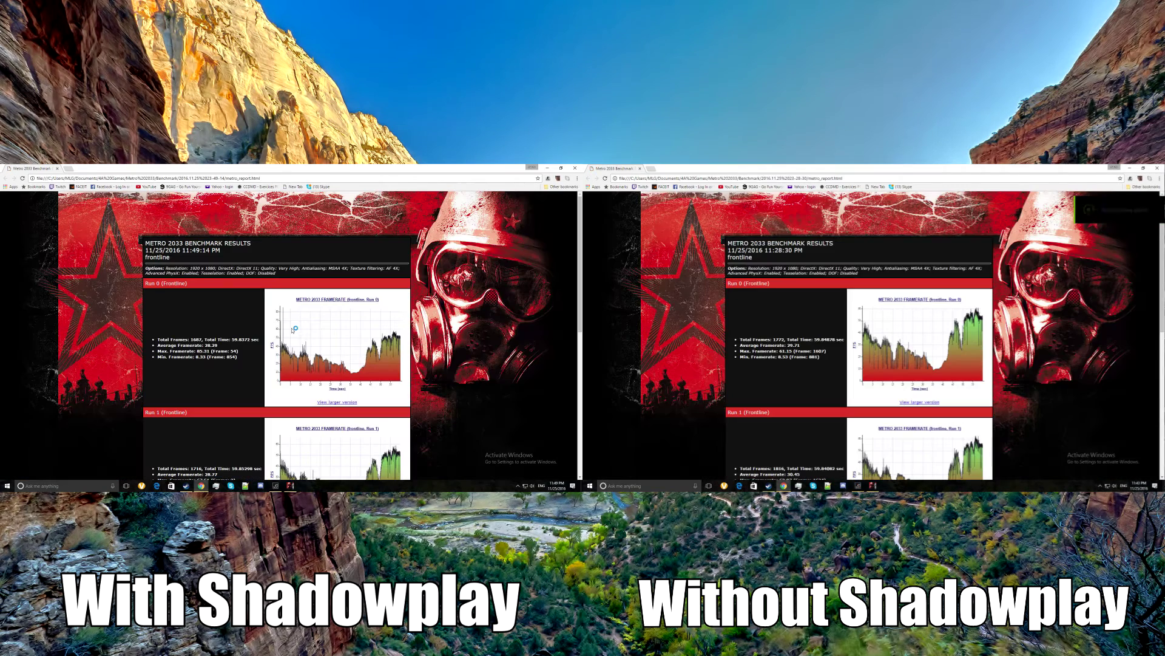
Compare the average results of the Metro 2033 benchmark reports with and without ShadowPlay, highlighting the ShadowPlay run's average framerate
scroll(258, 342, down, 10)
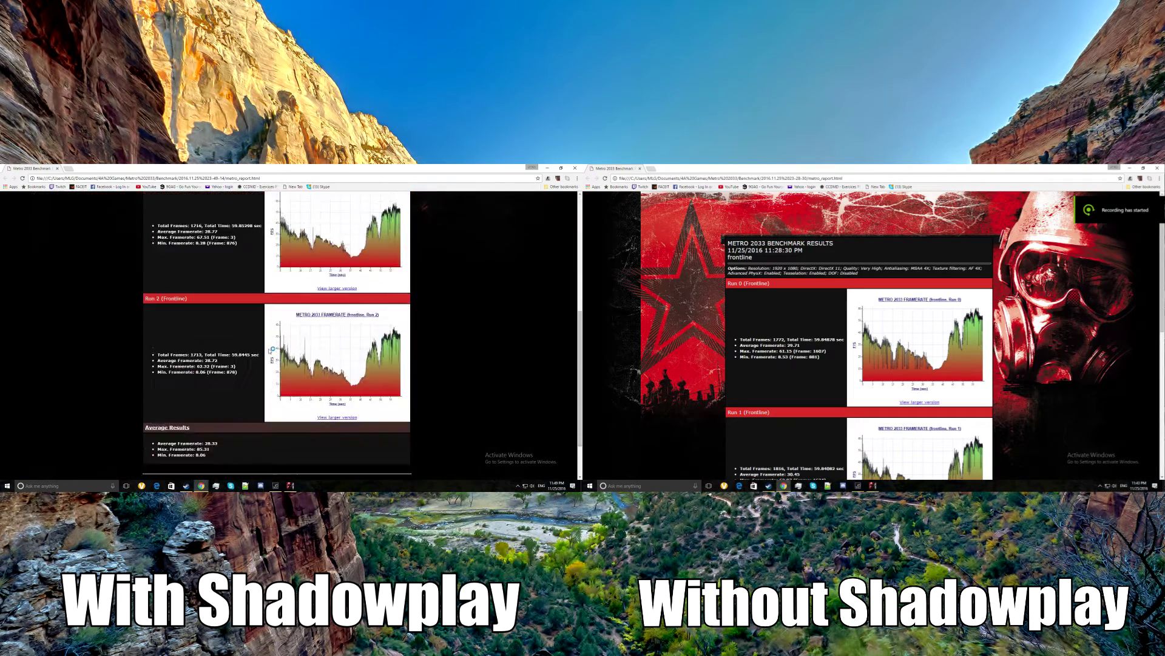
drag(223, 383, 158, 384)
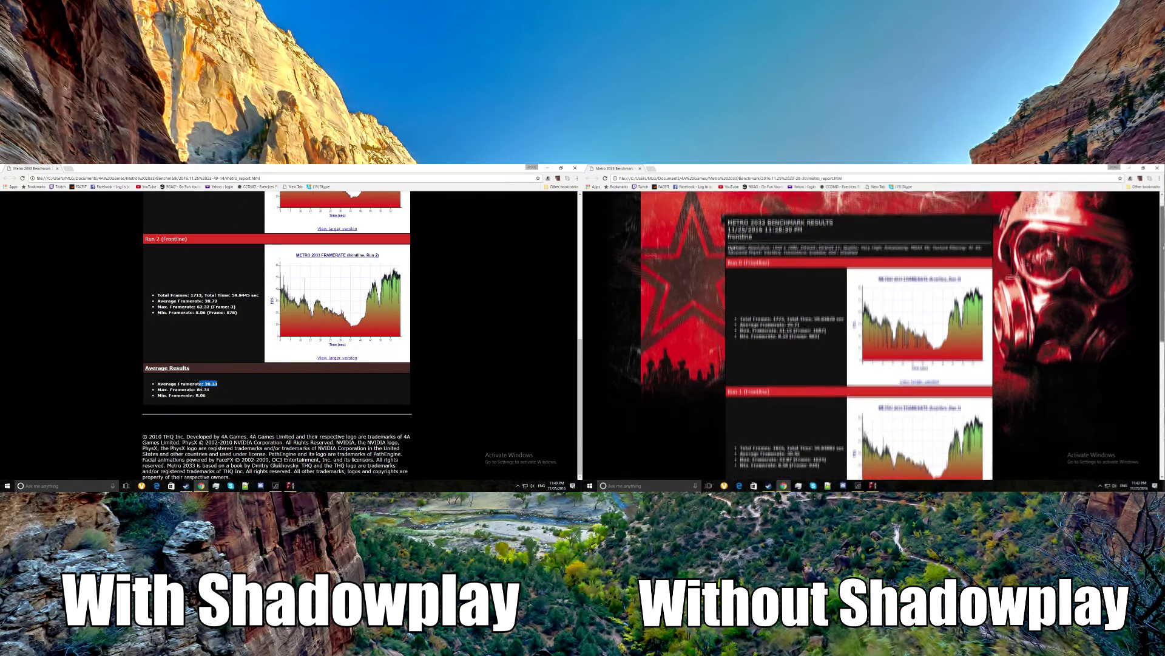
scroll(859, 334, down, 10)
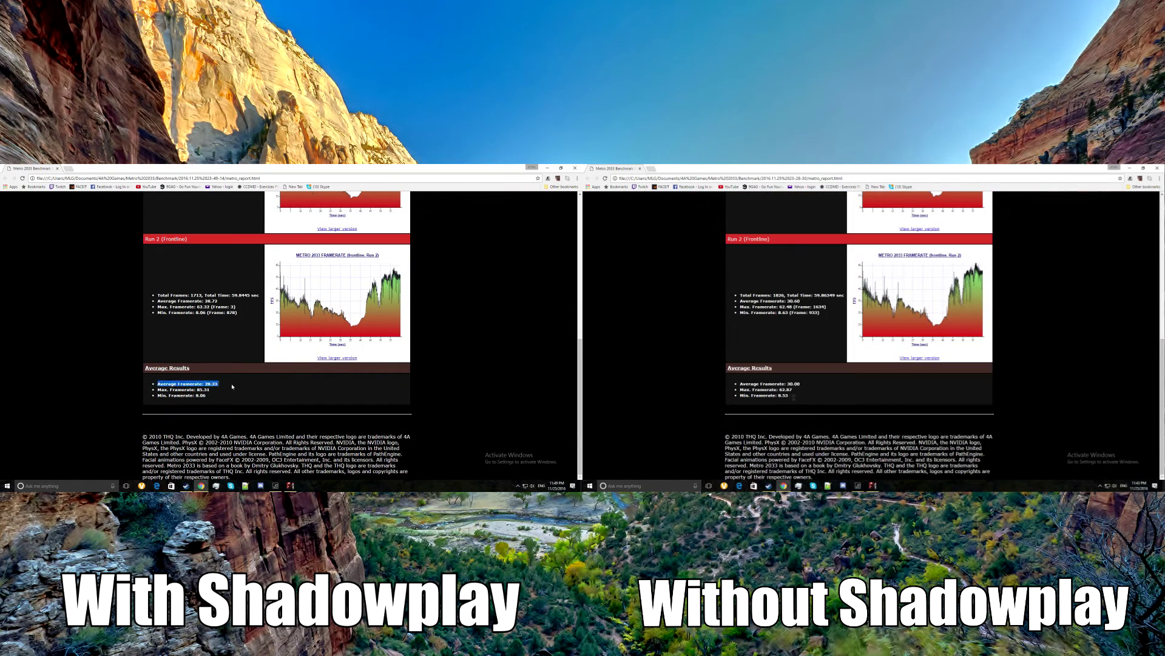